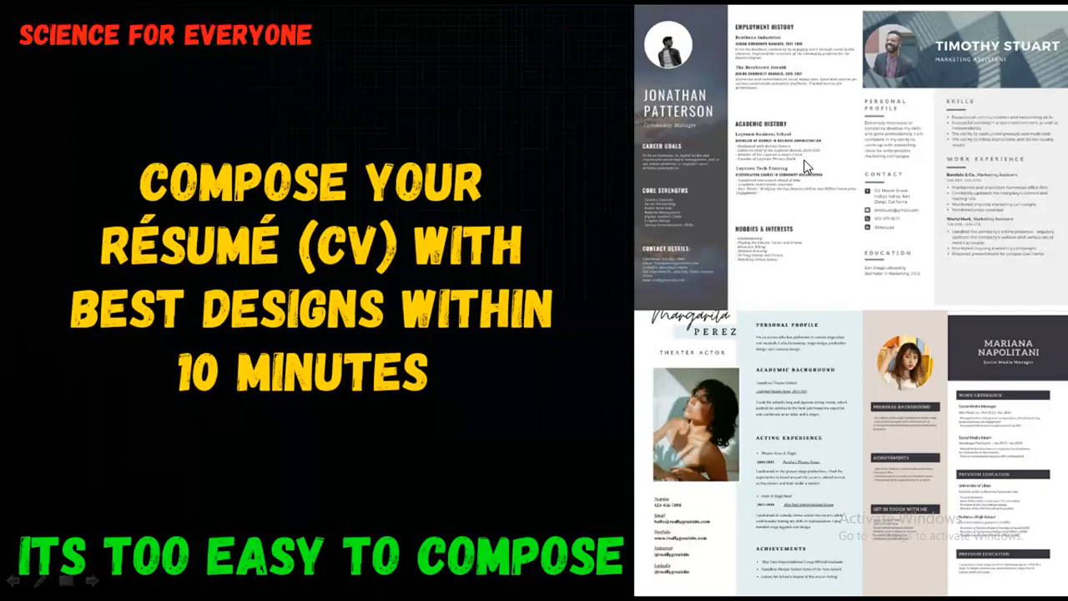
End the PowerPoint resume slideshow and open a new Chrome tab.
key("Escape")
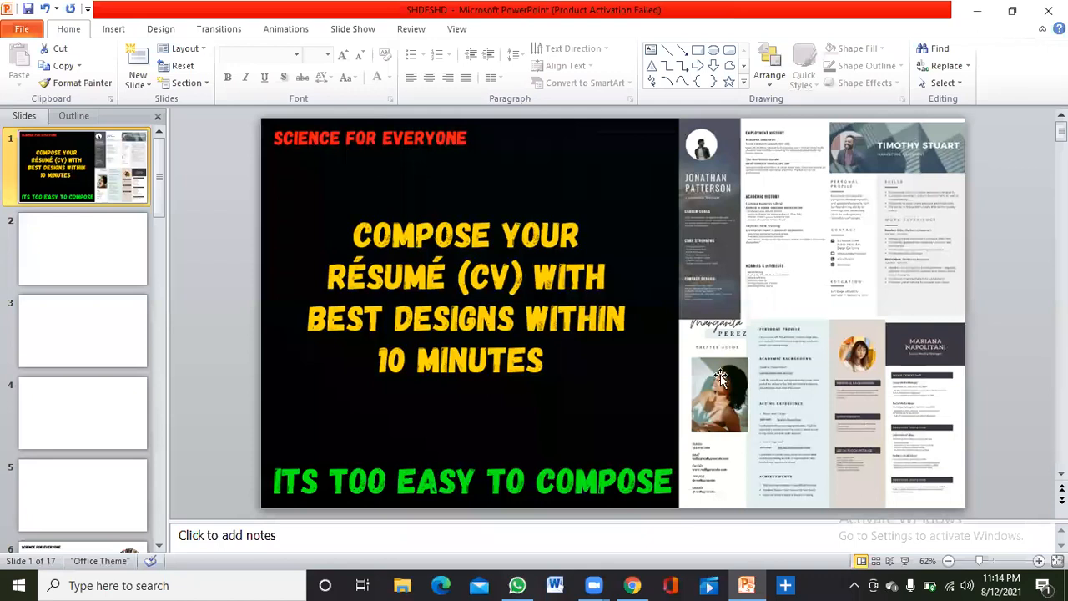
left_click(635, 585)
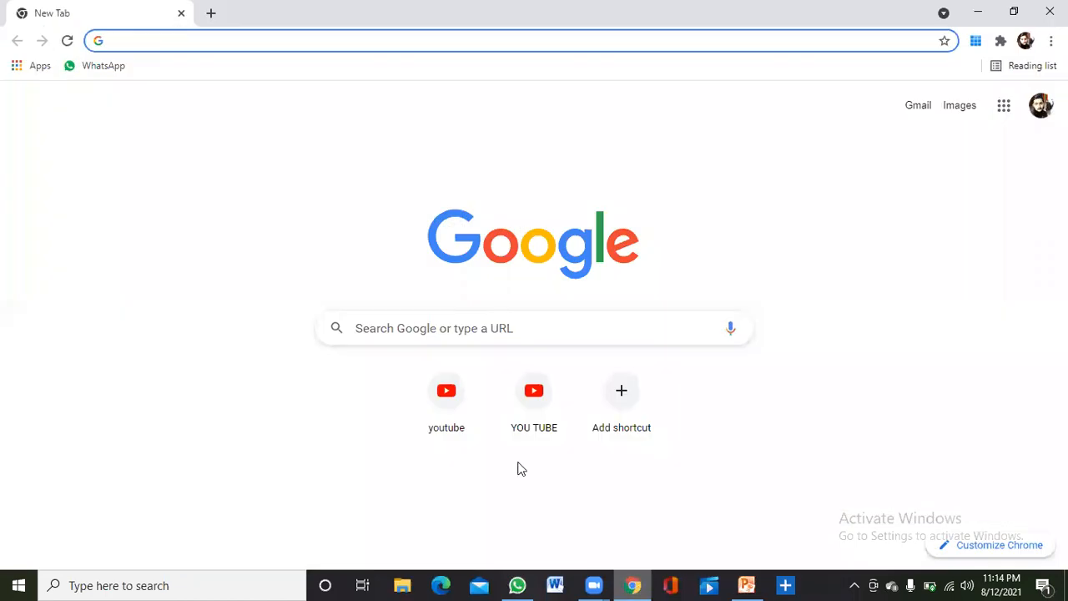
Google 'canva' and go to the canva.com home page from the results.
left_click(467, 326)
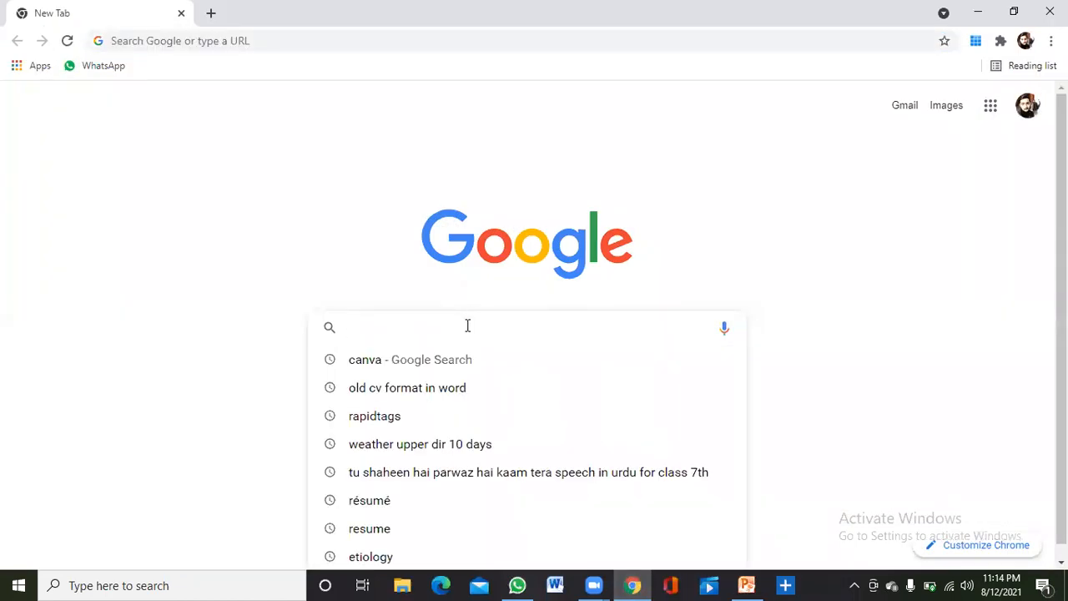
type("canva")
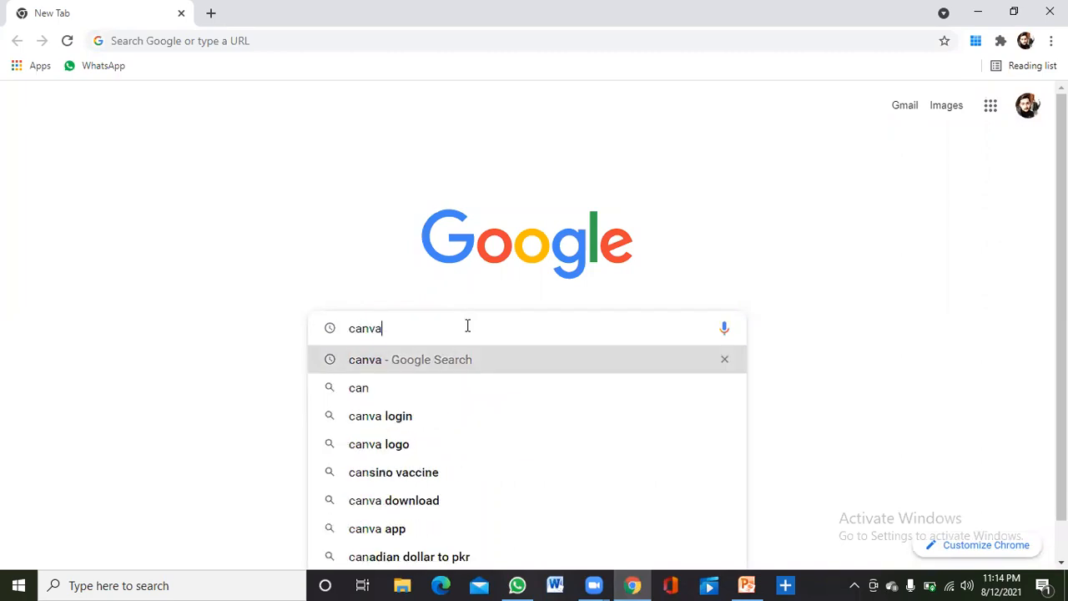
key("Return")
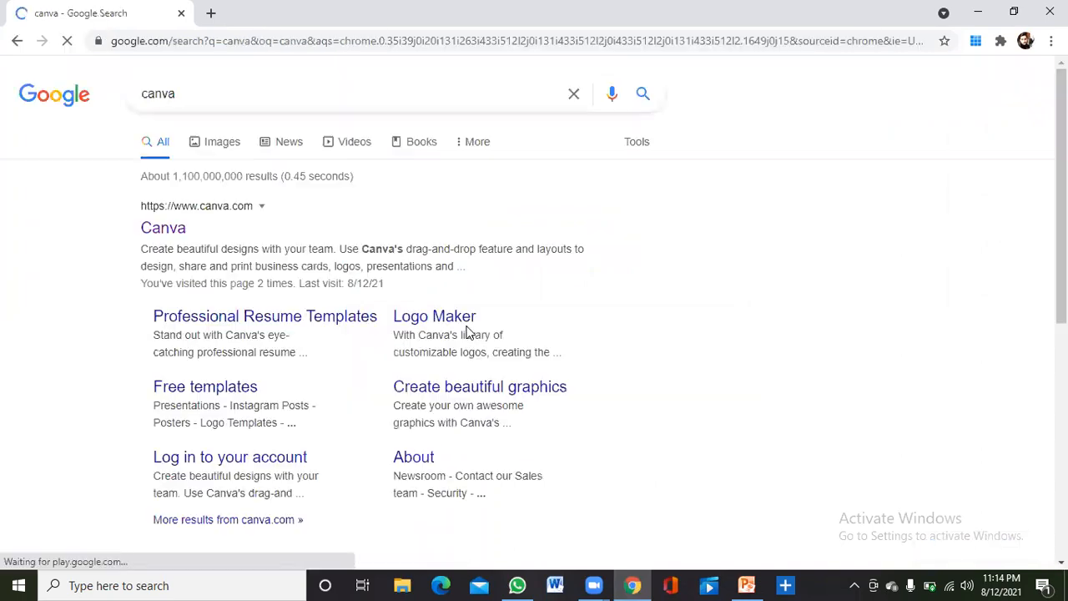
left_click(147, 230)
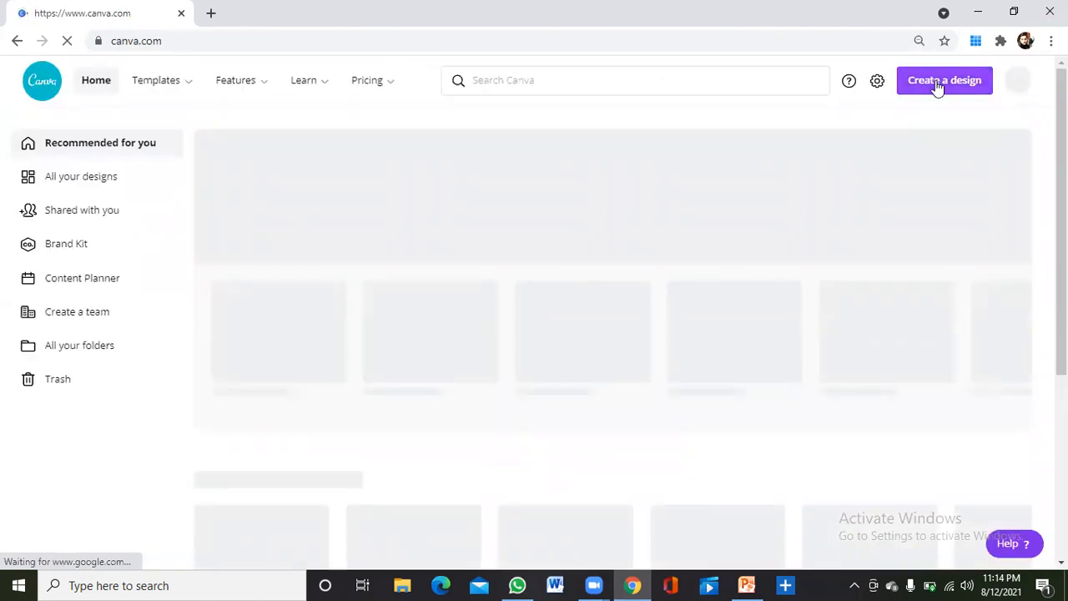
Create a new 21 × 29.7 cm Resume design found by searching 'cv'.
left_click(937, 86)
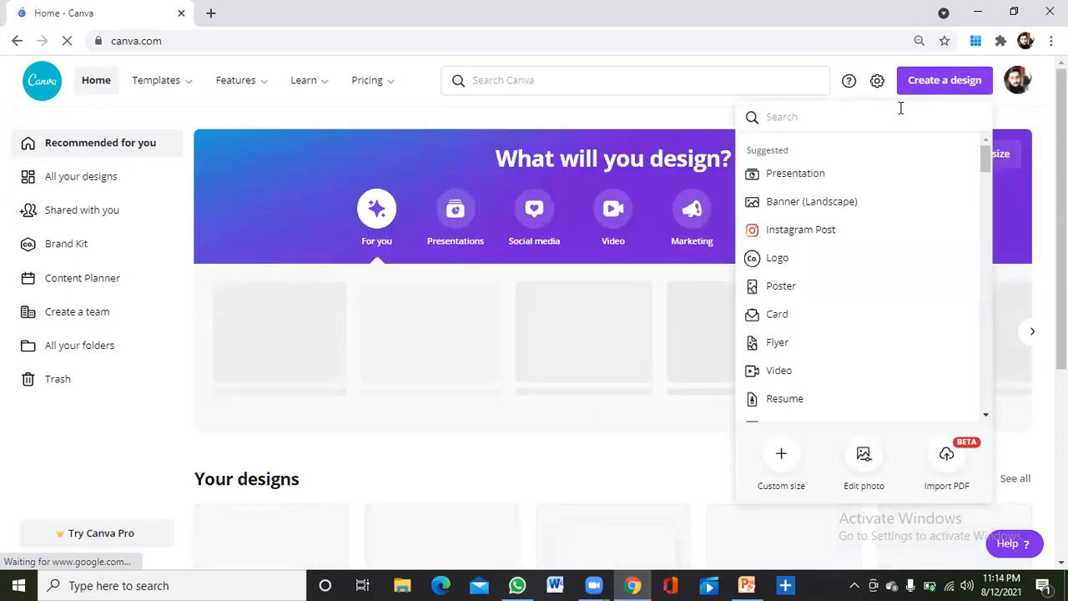
type("cv")
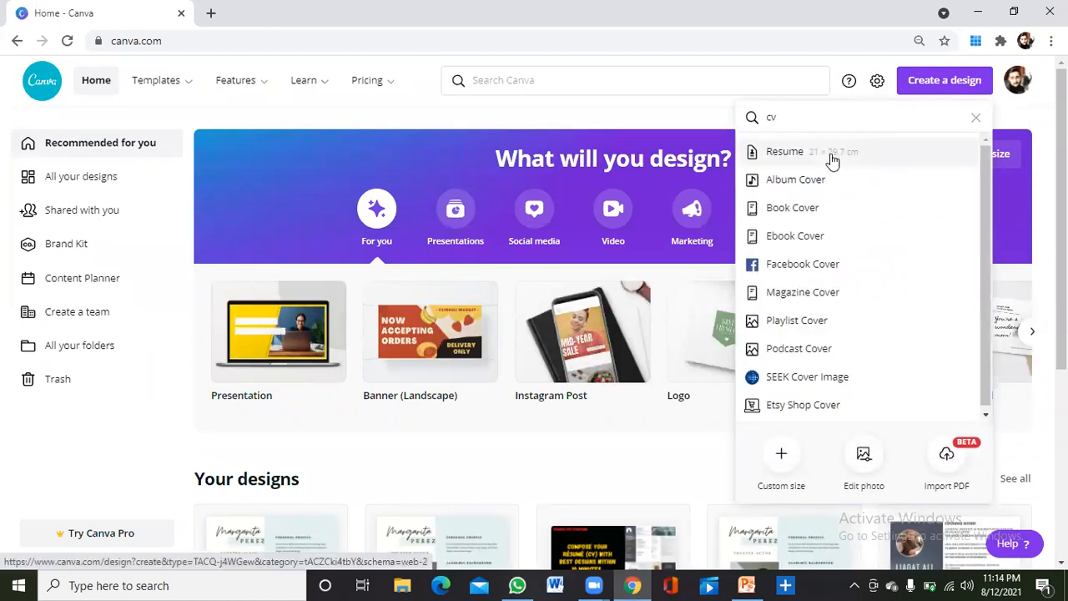
left_click(830, 159)
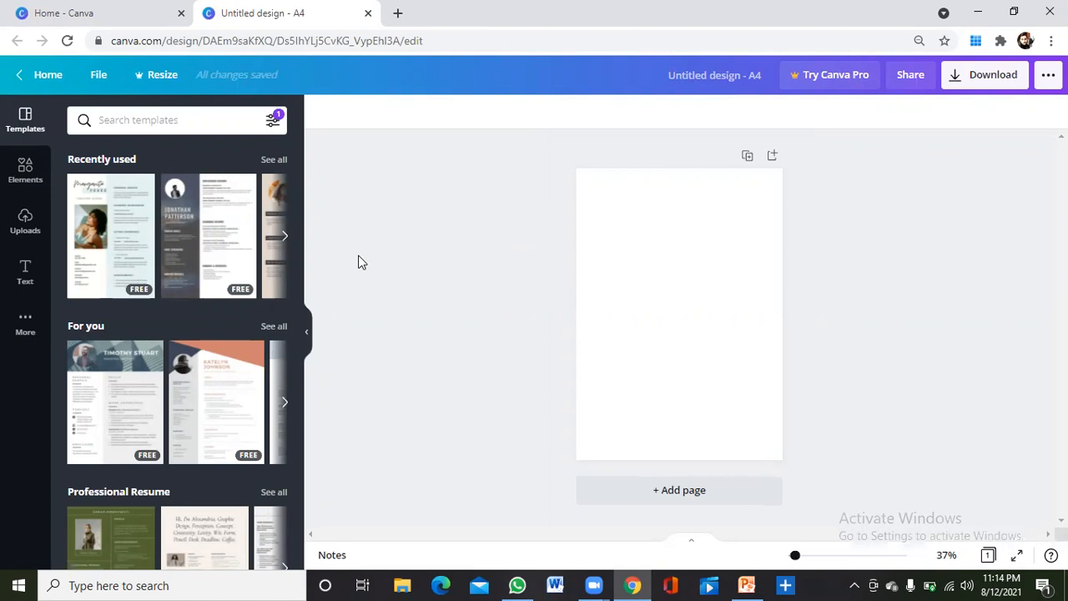
Apply the Marketing Assistant resume template and preview it full screen.
left_click(120, 389)
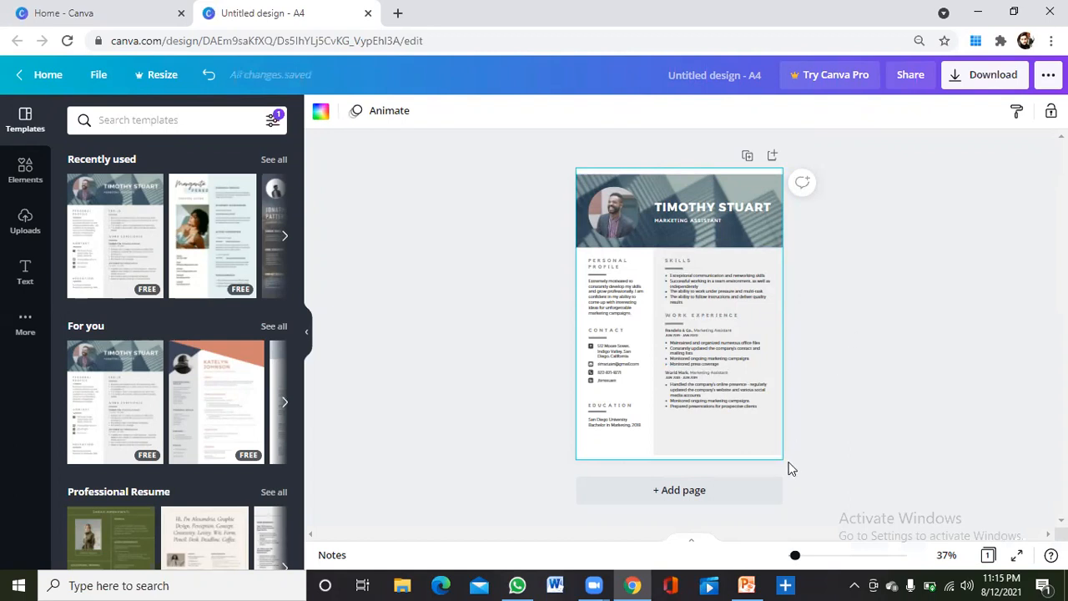
left_click(1017, 555)
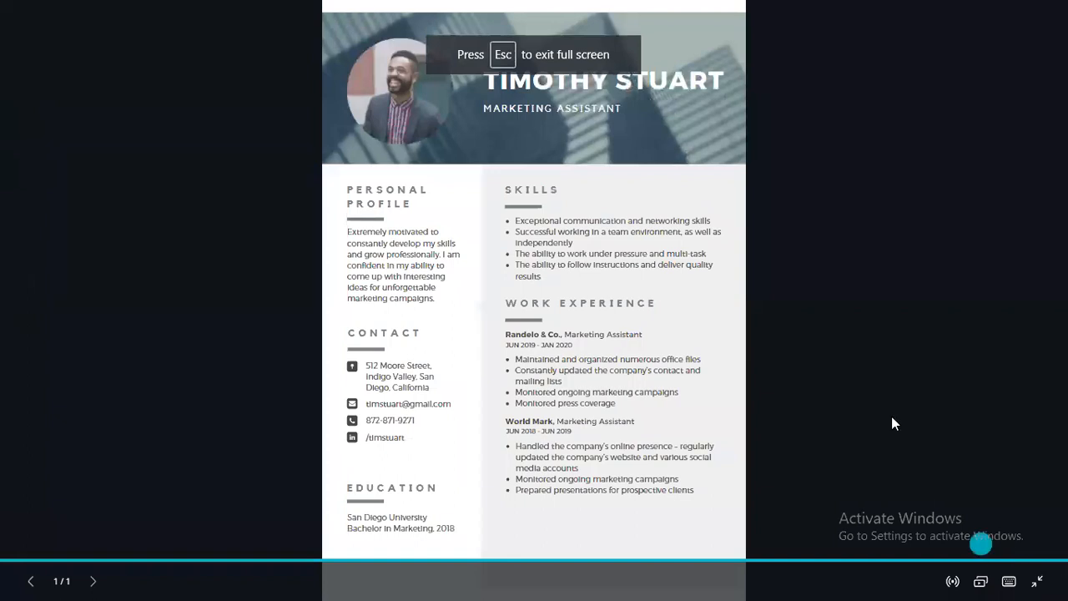
left_click(891, 385)
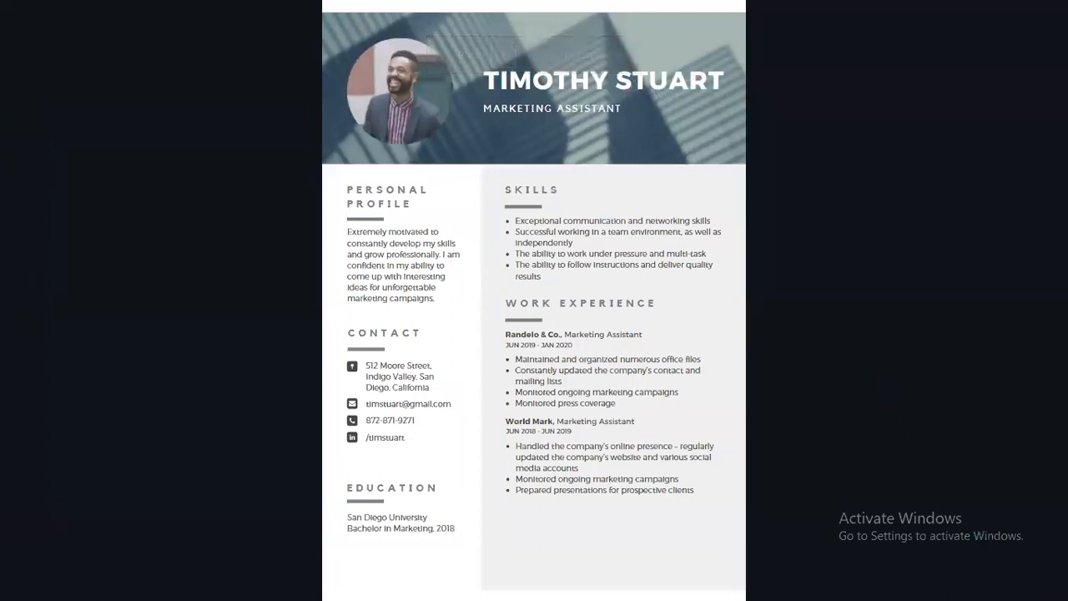
key("Escape")
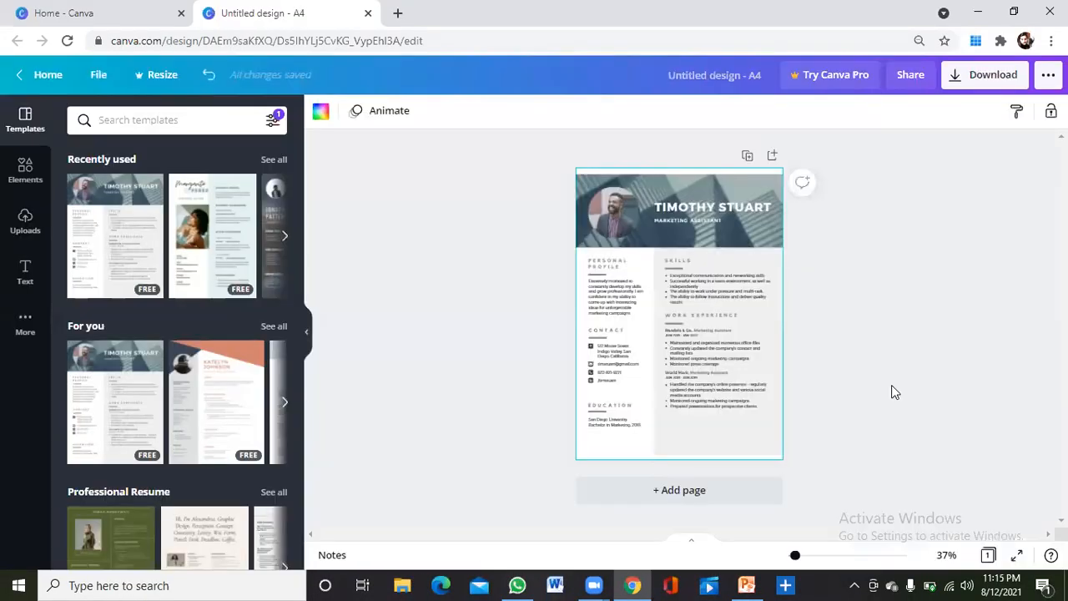
Replace the sample name heading with the owner's full name.
left_click_drag(796, 560, 798, 557)
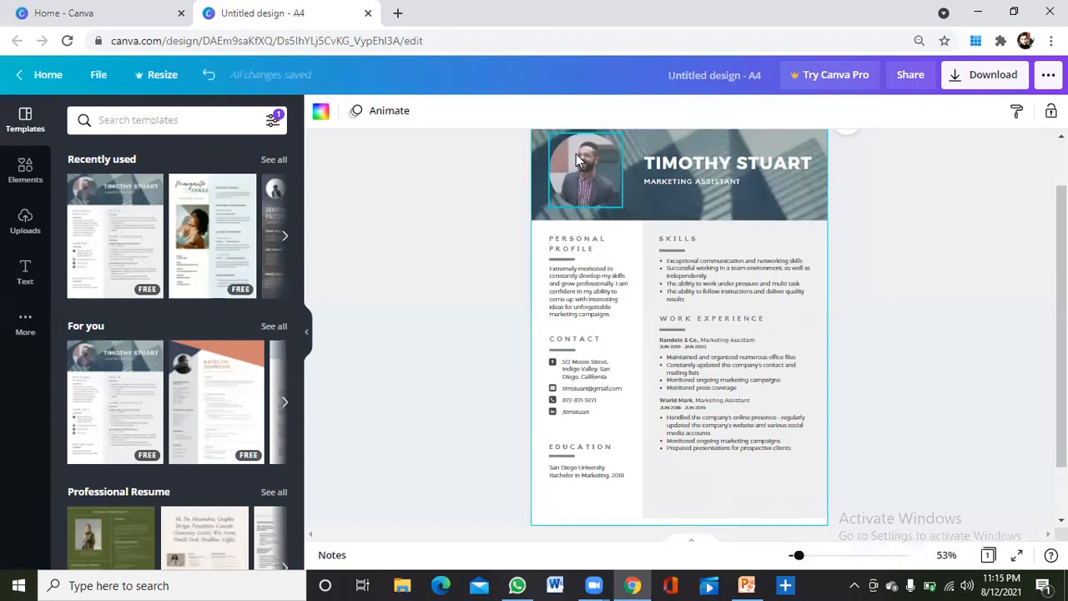
left_click(668, 171)
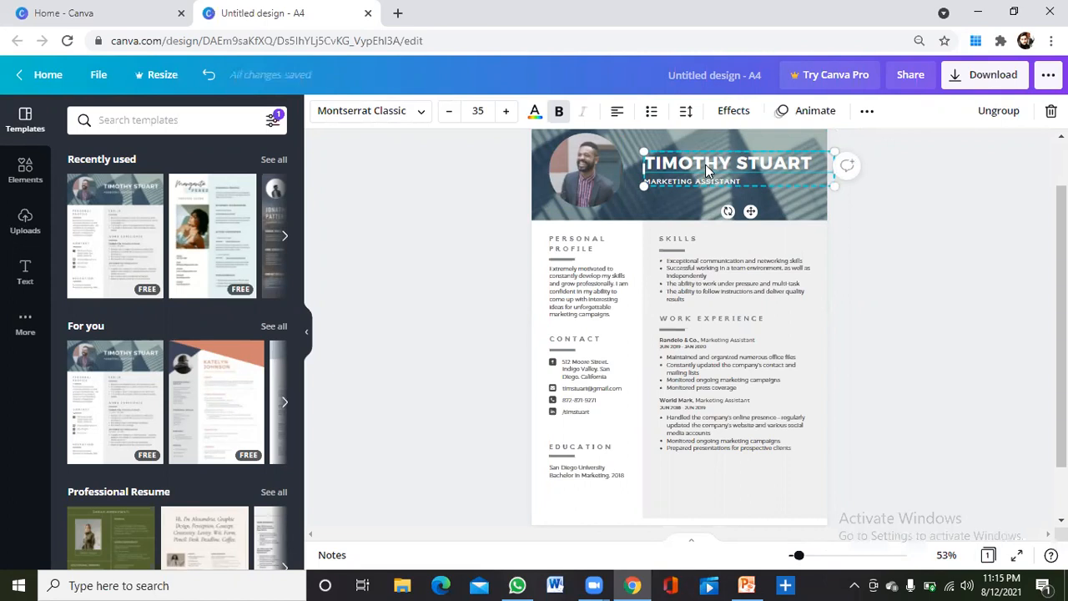
double_click(809, 163)
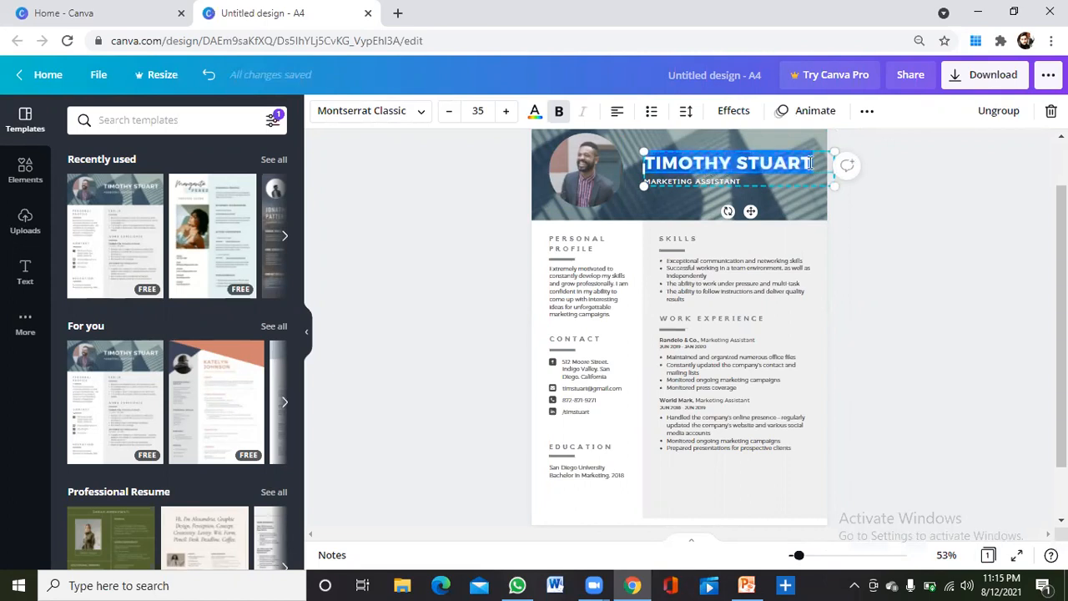
left_click(809, 163)
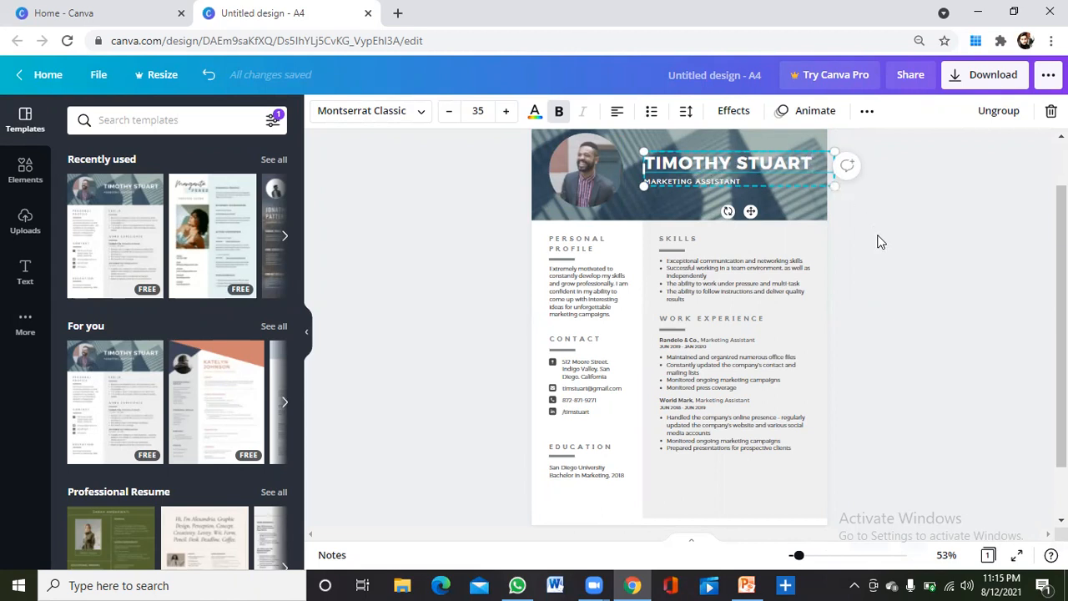
key("BackSpace")
key("BackSpace")
key("BackSpace")
key("BackSpace")
key("BackSpace")
key("BackSpace")
key("BackSpace")
key("BackSpace")
key("BackSpace")
key("BackSpace")
key("BackSpace")
key("BackSpace")
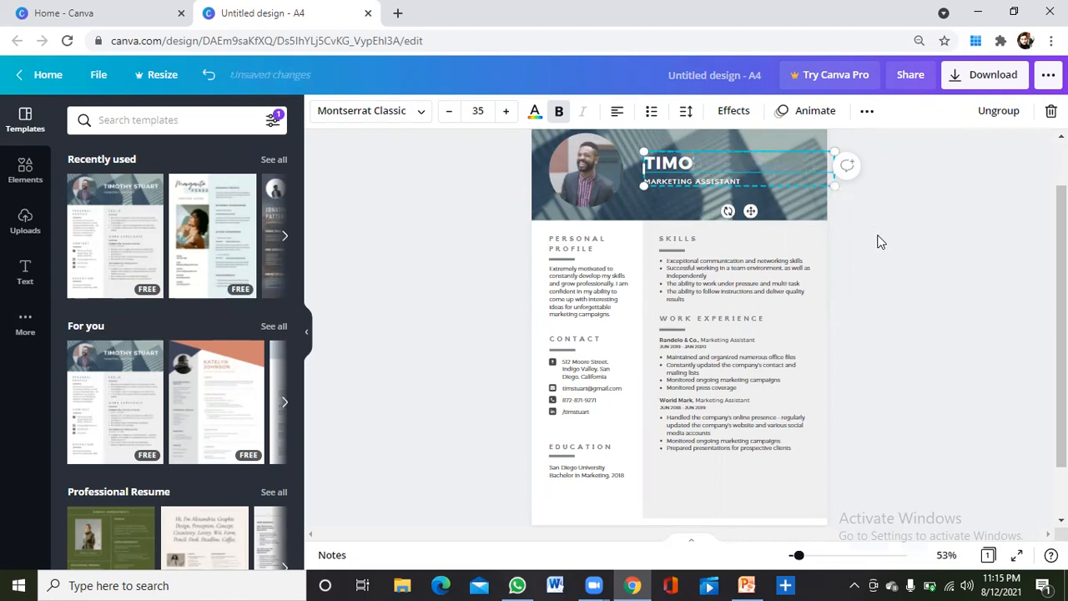
key("BackSpace")
key("BackSpace")
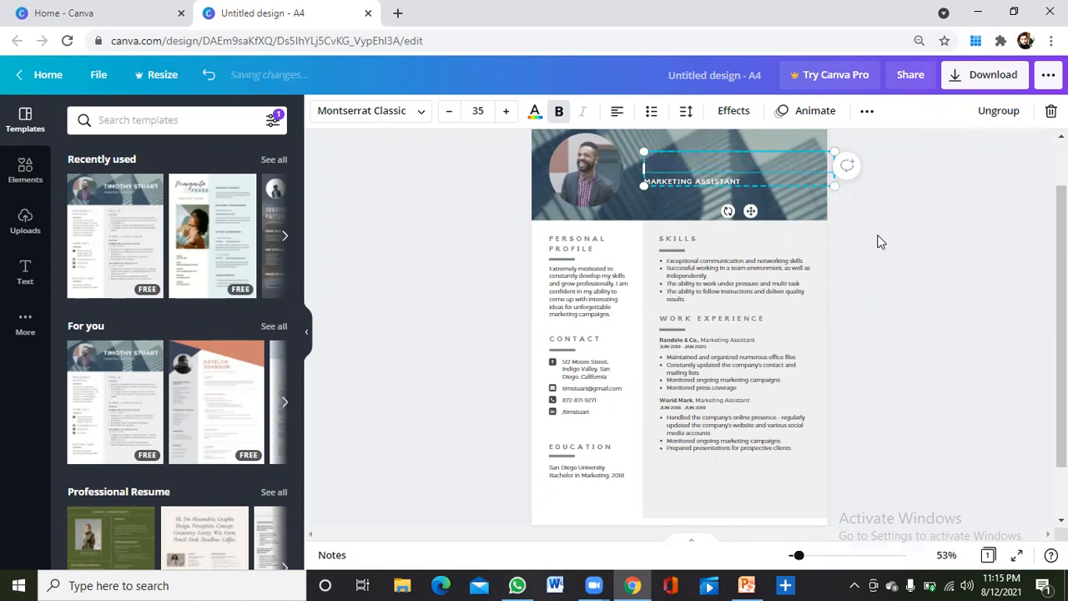
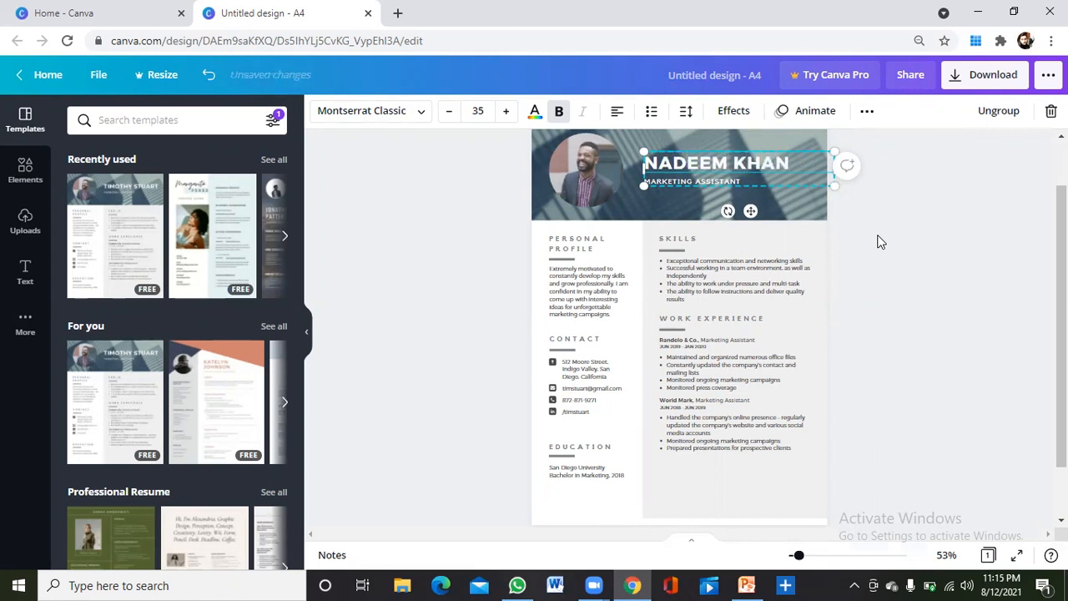
Change the job title from MARKETING ASSISTANT to MICROBIOLOGIST.
left_click(754, 175)
double_click(755, 176)
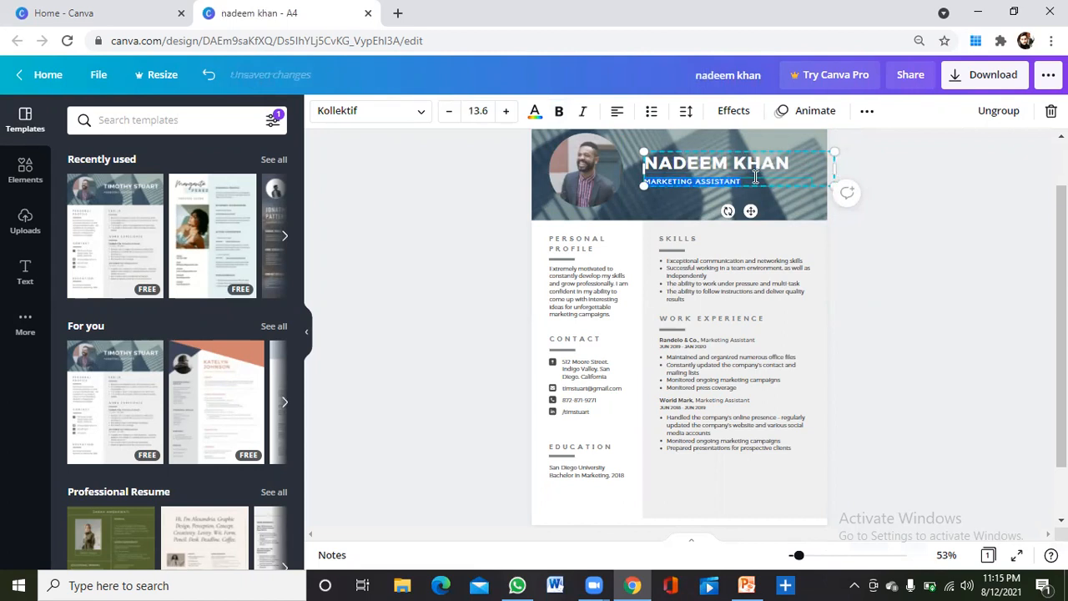
key("BackSpace")
type("MICROBIOLOGIST")
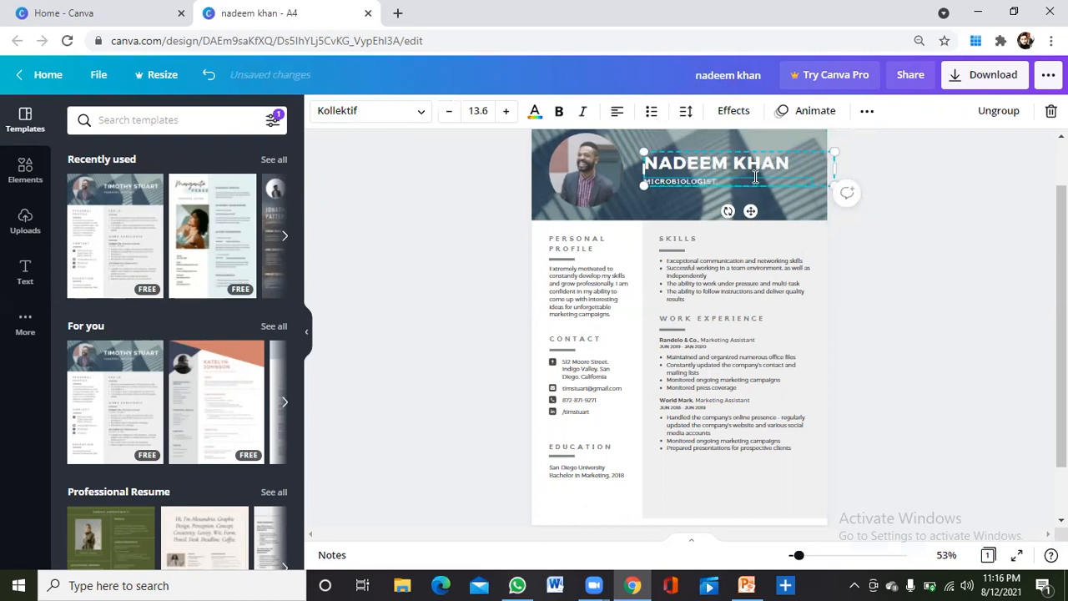
left_click(883, 194)
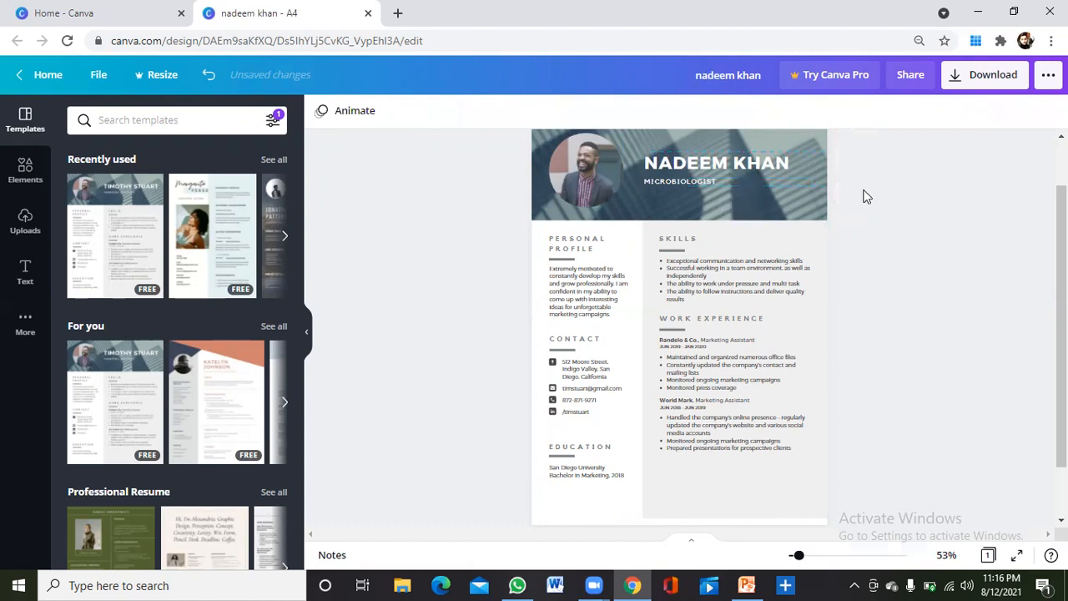
Select the template's profile photo and minimize the Chrome window.
left_click(590, 154)
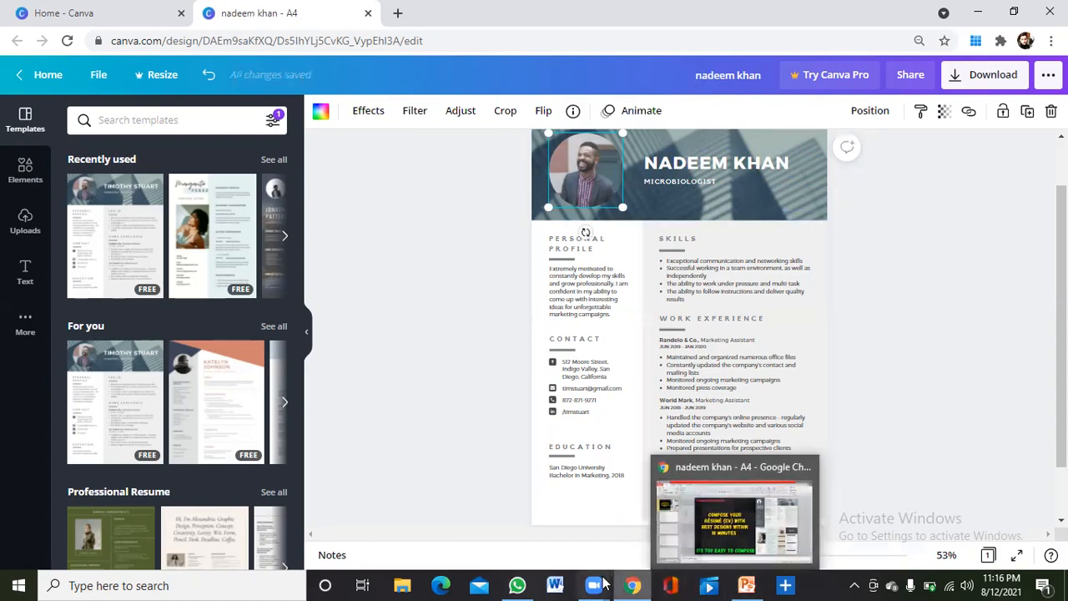
left_click(633, 584)
left_click(634, 583)
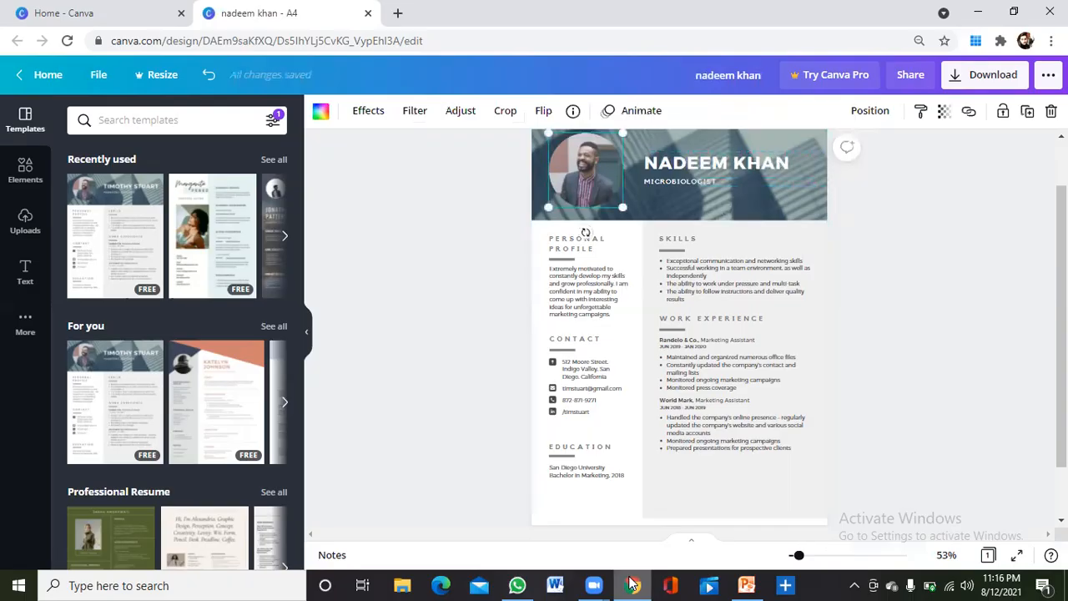
left_click(978, 12)
Open IMG_20181127_080521_886 from the Instagram folder on Local Disk (E:) in Photos.
key("super+d")
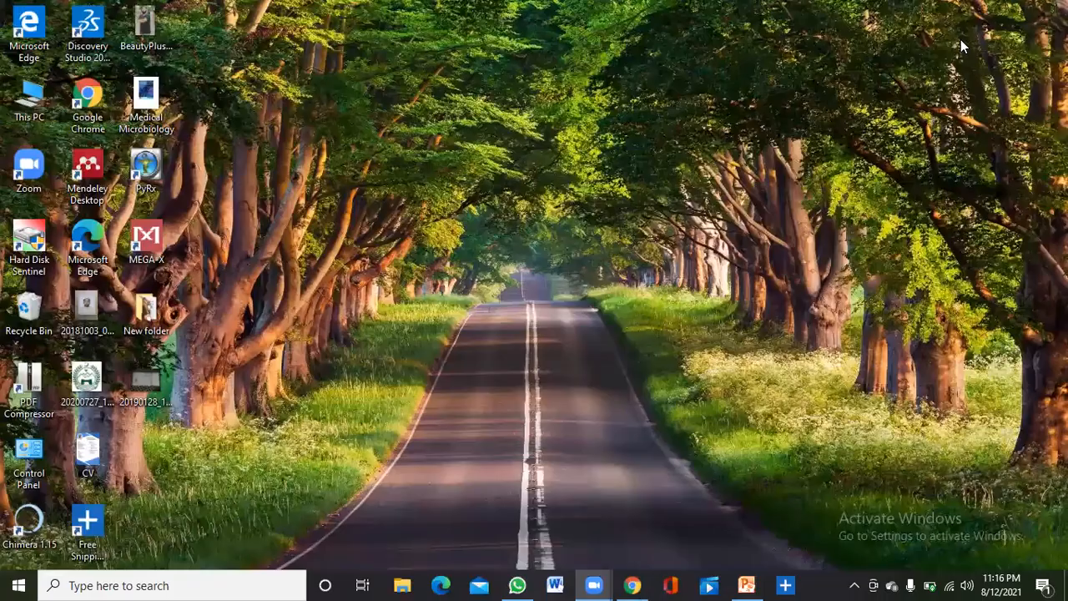
double_click(24, 100)
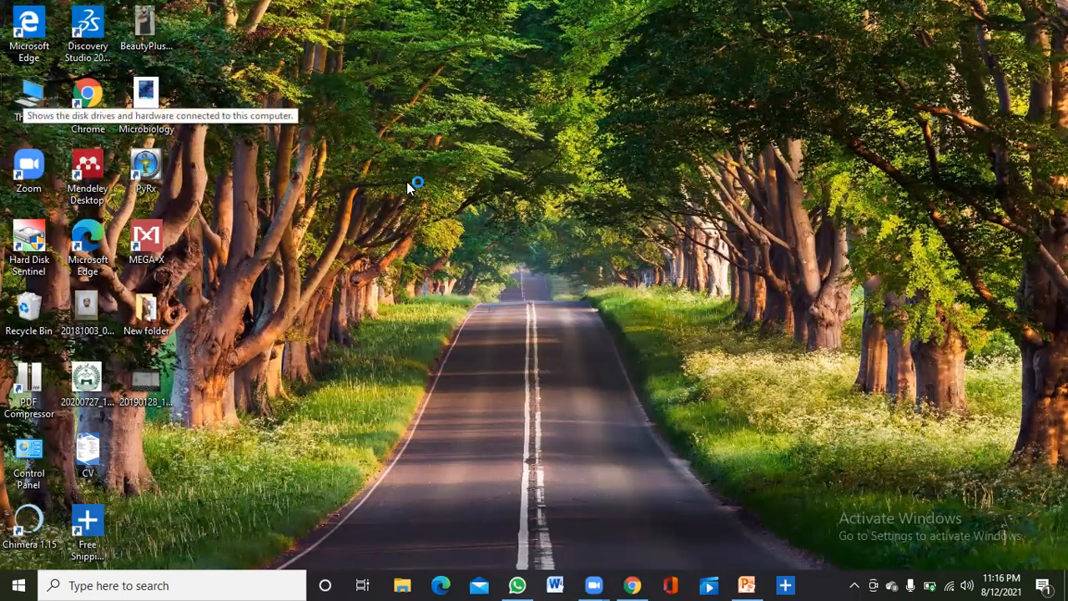
double_click(341, 335)
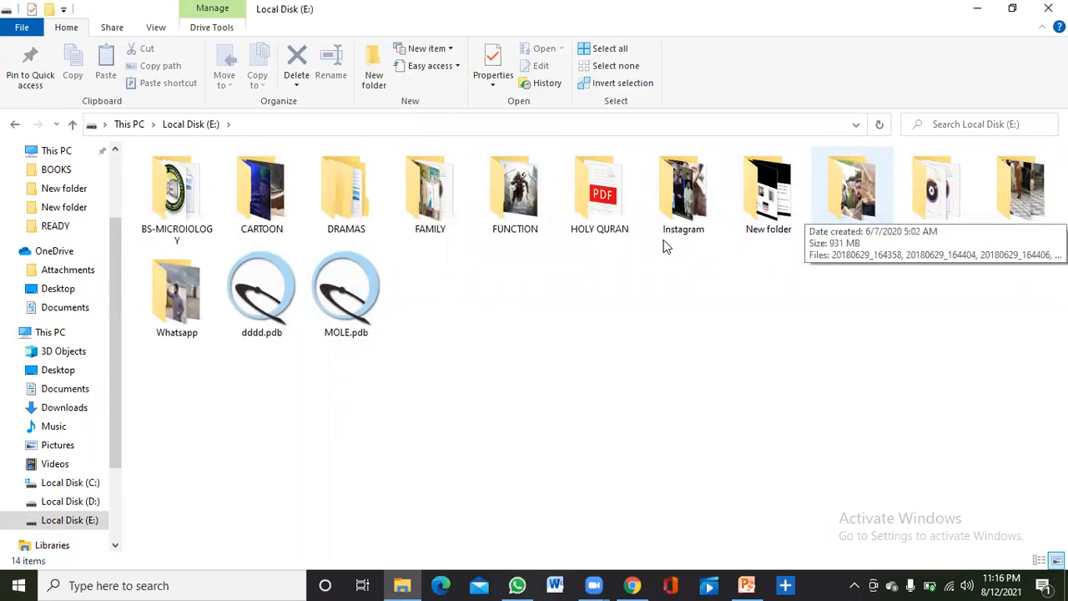
double_click(666, 204)
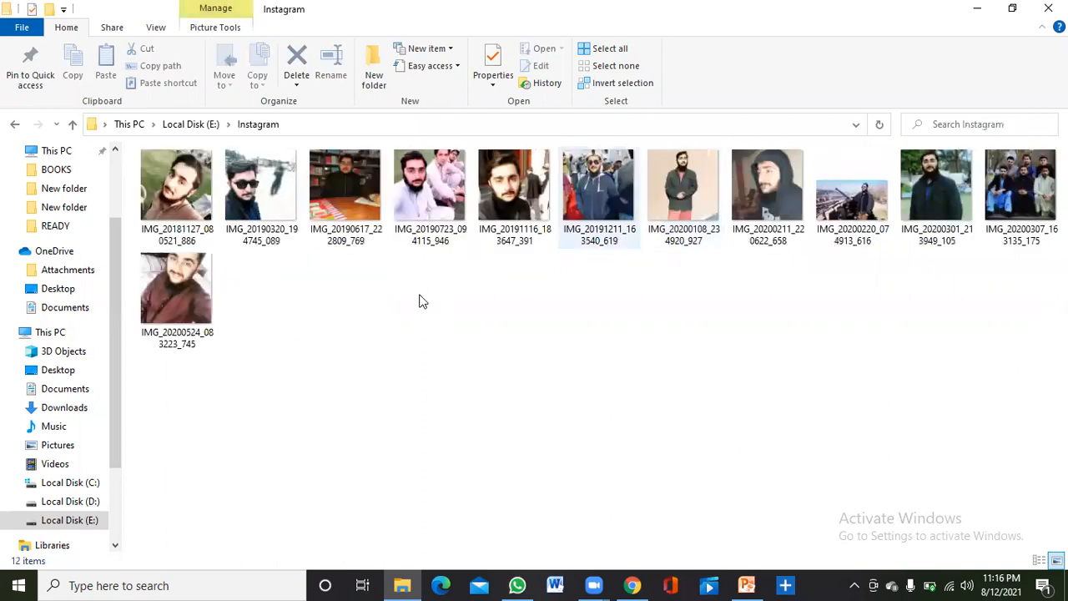
double_click(170, 197)
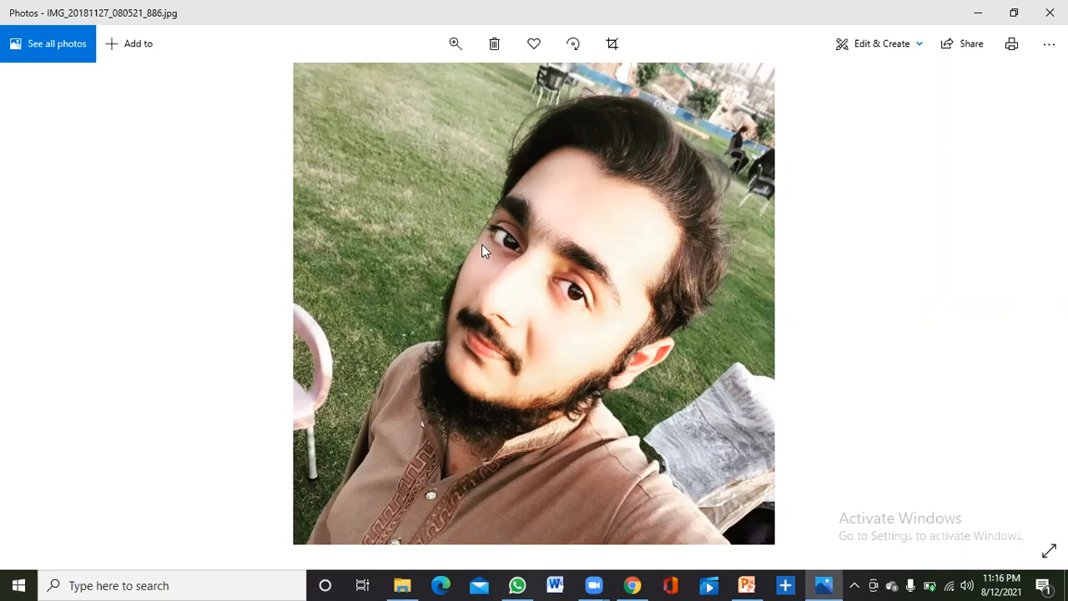
Copy the selfie in Photos and return to the Canva resume in Chrome.
right_click(481, 243)
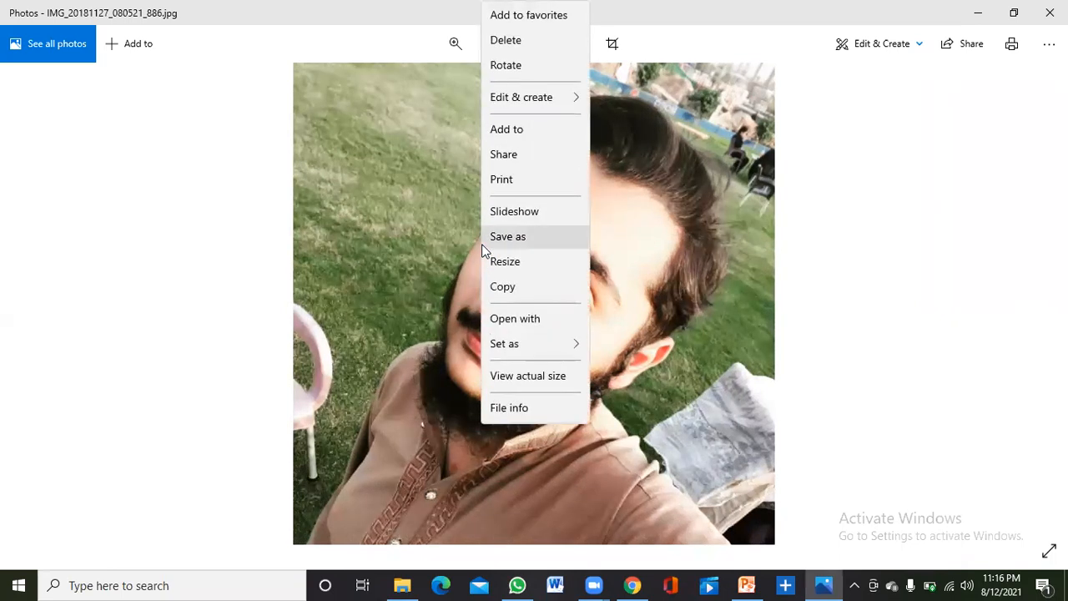
left_click(505, 287)
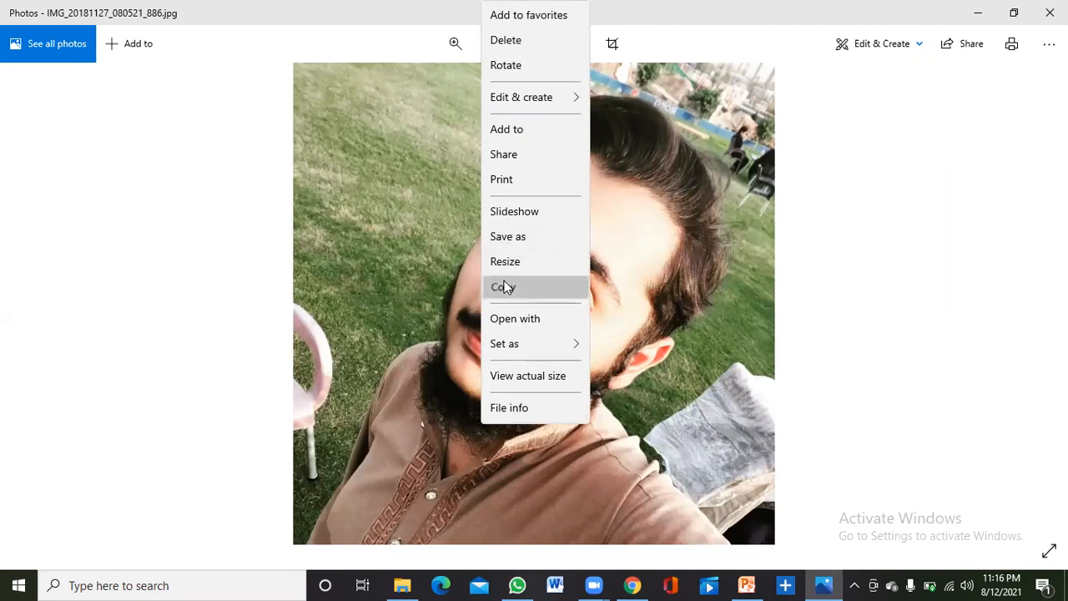
left_click(635, 585)
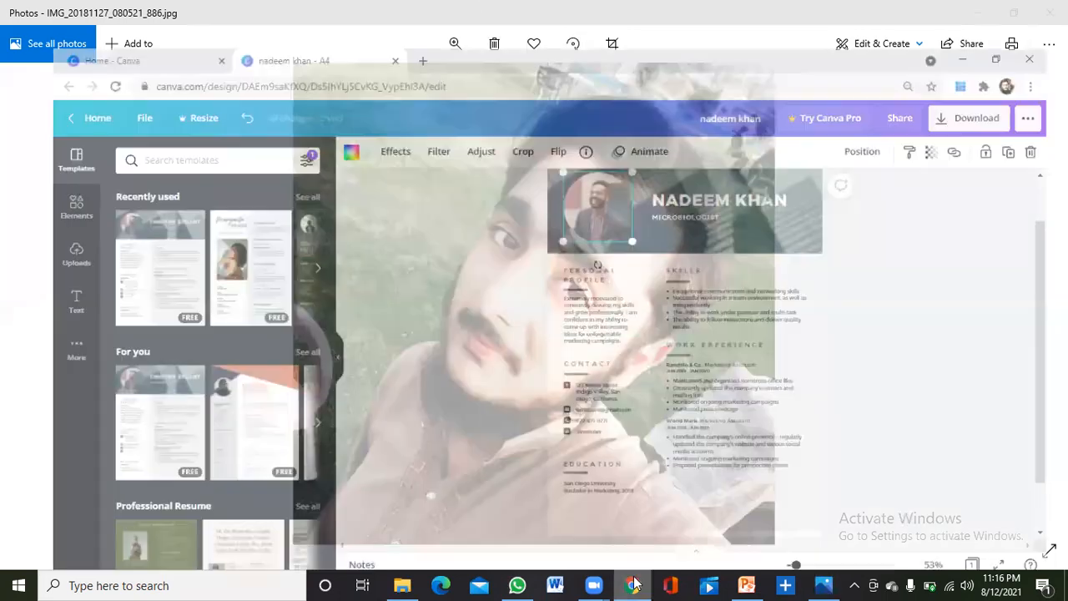
left_click(895, 226)
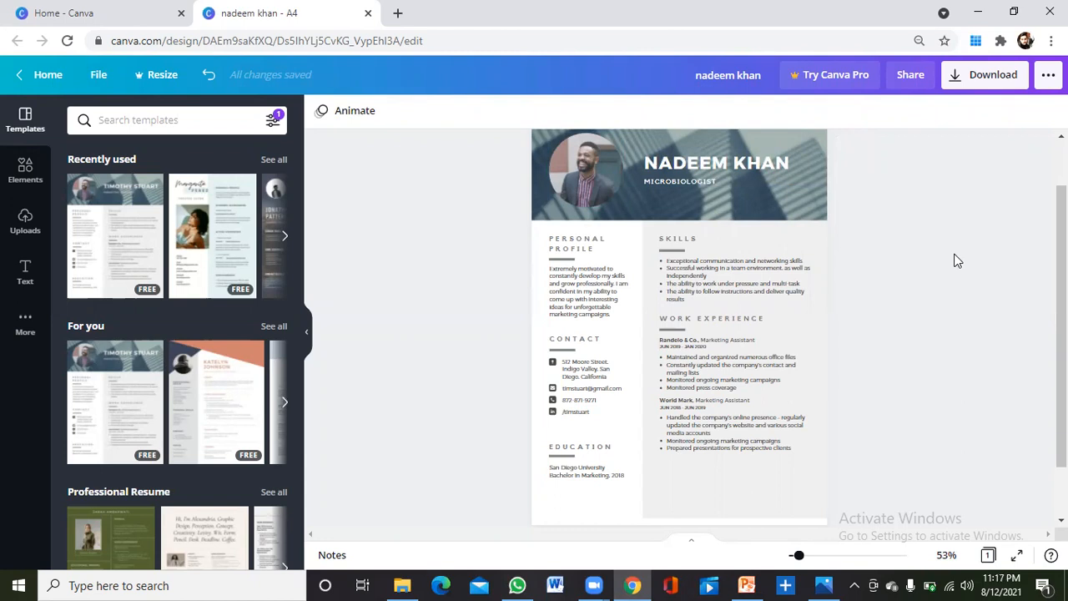
Paste the selfie, shrink it, and place it over the round header profile photo.
key("ctrl+v")
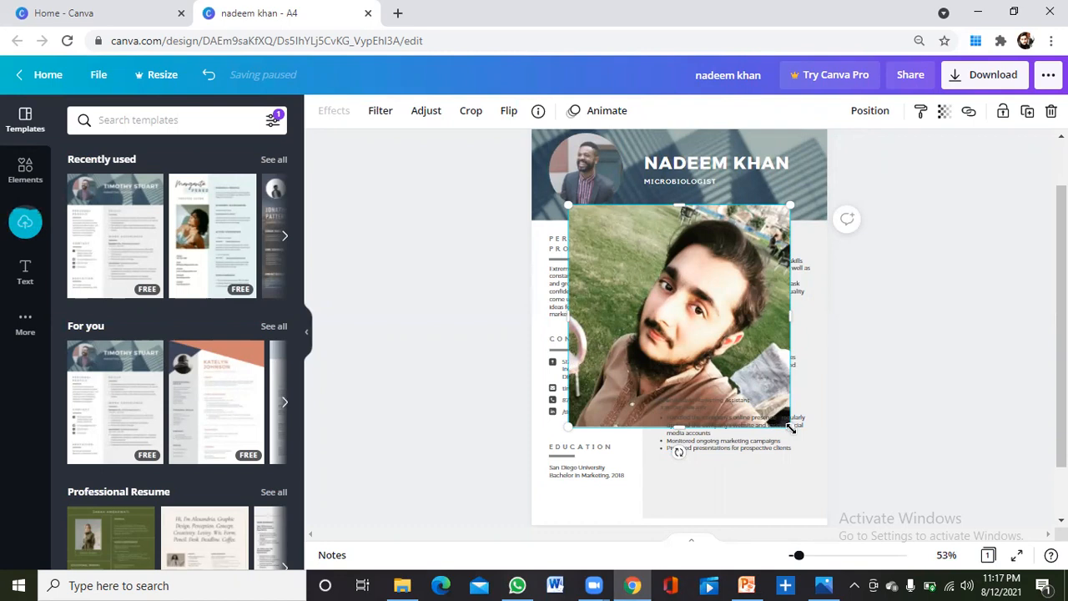
left_click_drag(790, 427, 656, 313)
left_click_drag(606, 243, 579, 176)
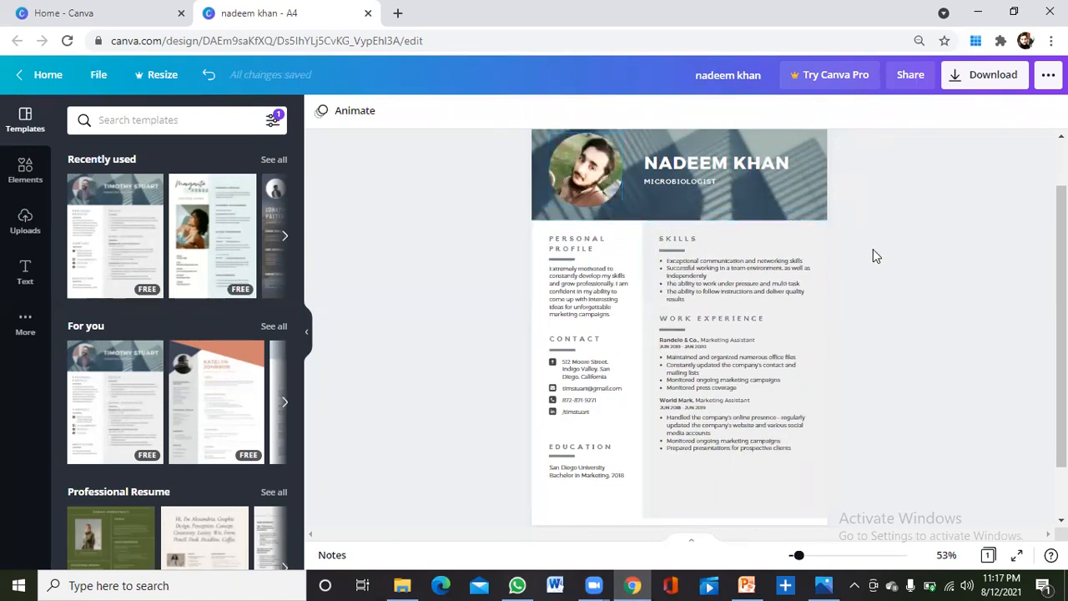
Replace the Personal Profile paragraph with 'sgdfkgkjdk sdvkdv'.
scroll(793, 242, "up", 1)
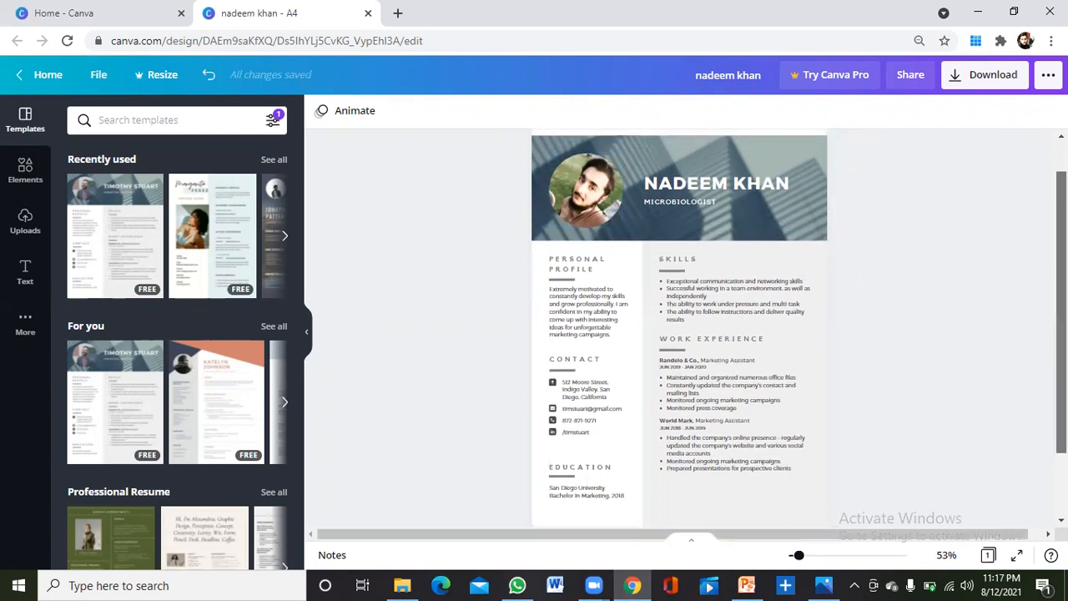
left_click(596, 263)
left_click(595, 263)
left_click(612, 301)
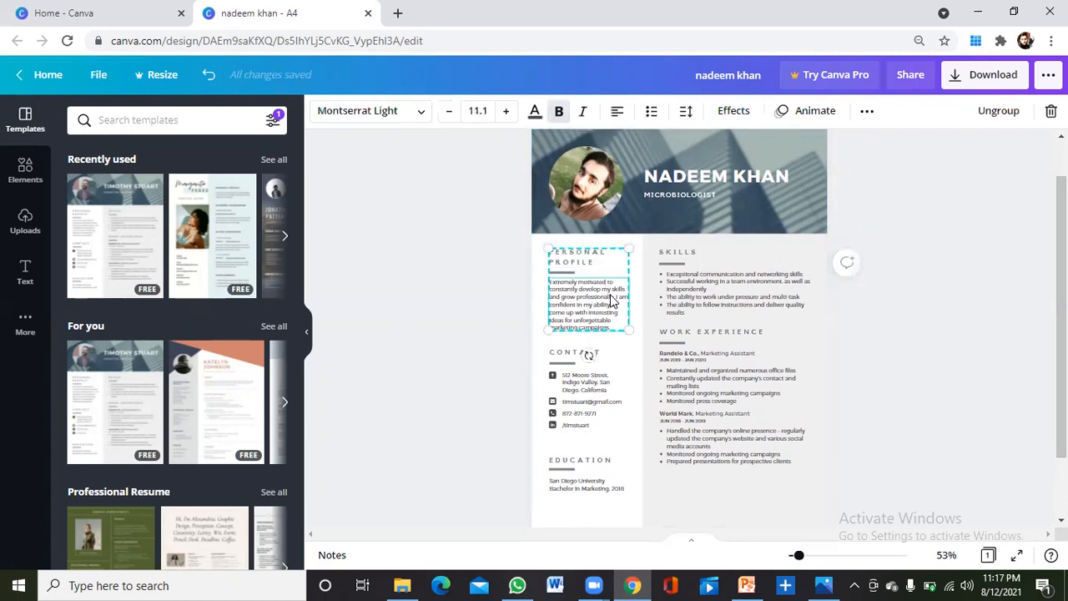
double_click(612, 301)
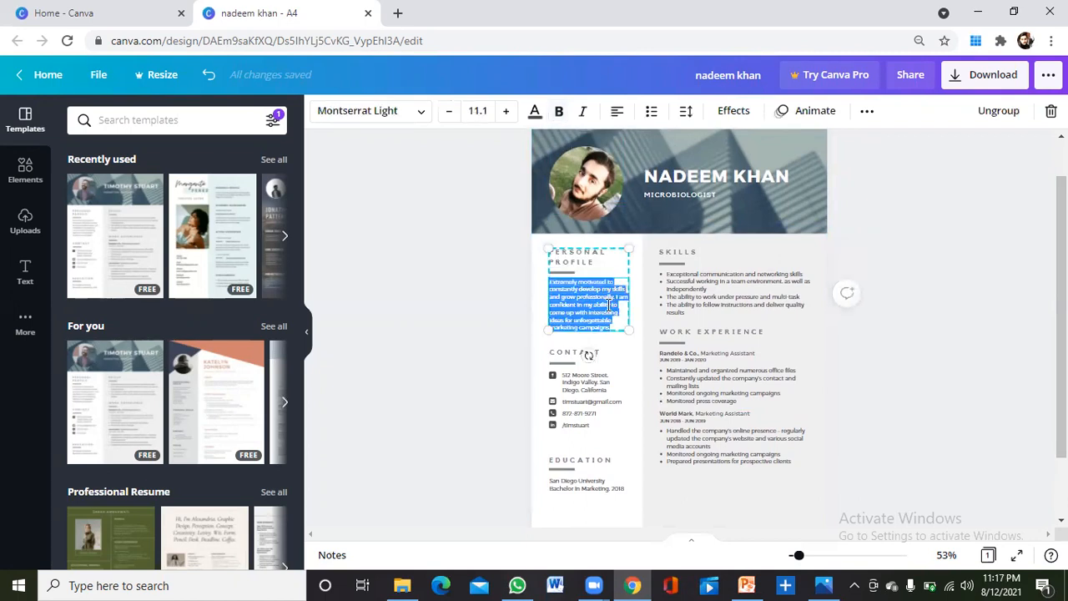
type("sgdfkgkjdk ")
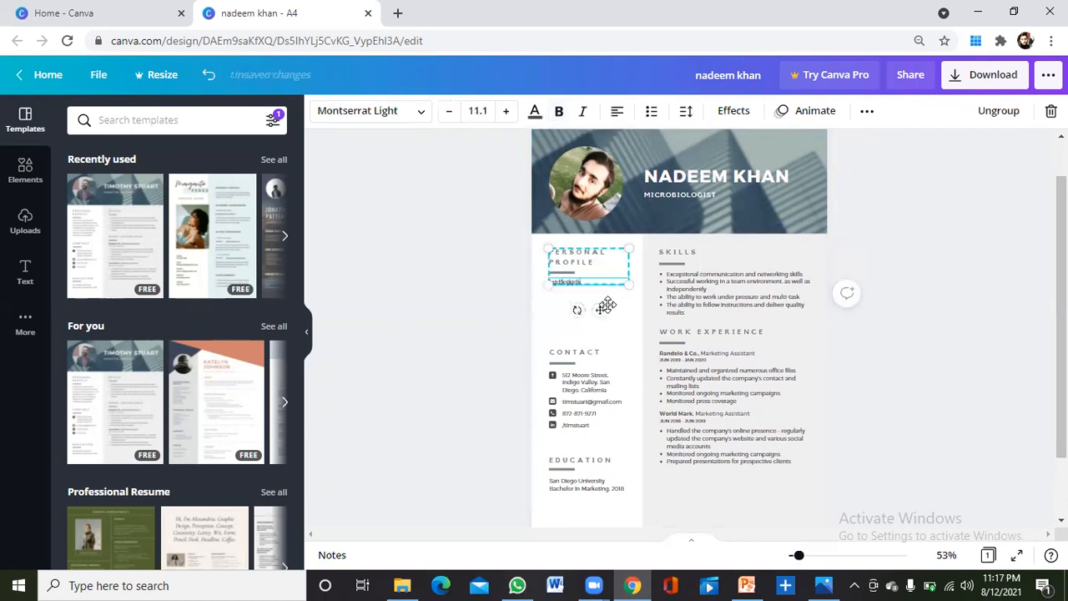
type("sdvkdv")
Insert 'xcmvnskd' into the city name of the Contact address.
left_click(593, 384)
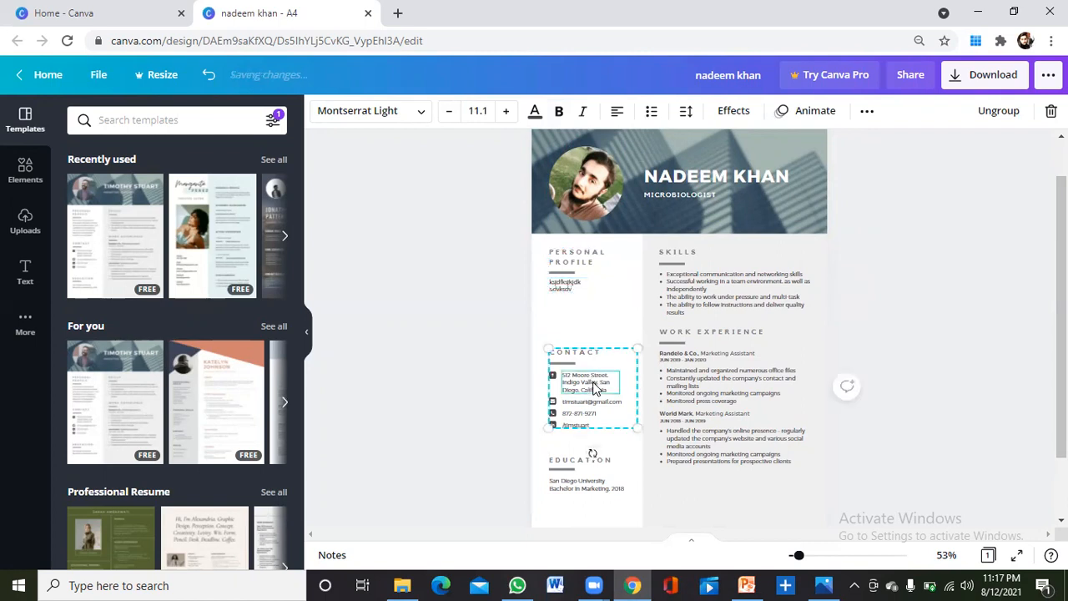
left_click(583, 354)
left_click(597, 383)
left_click(604, 387)
left_click(605, 385)
type("xcmvnskd")
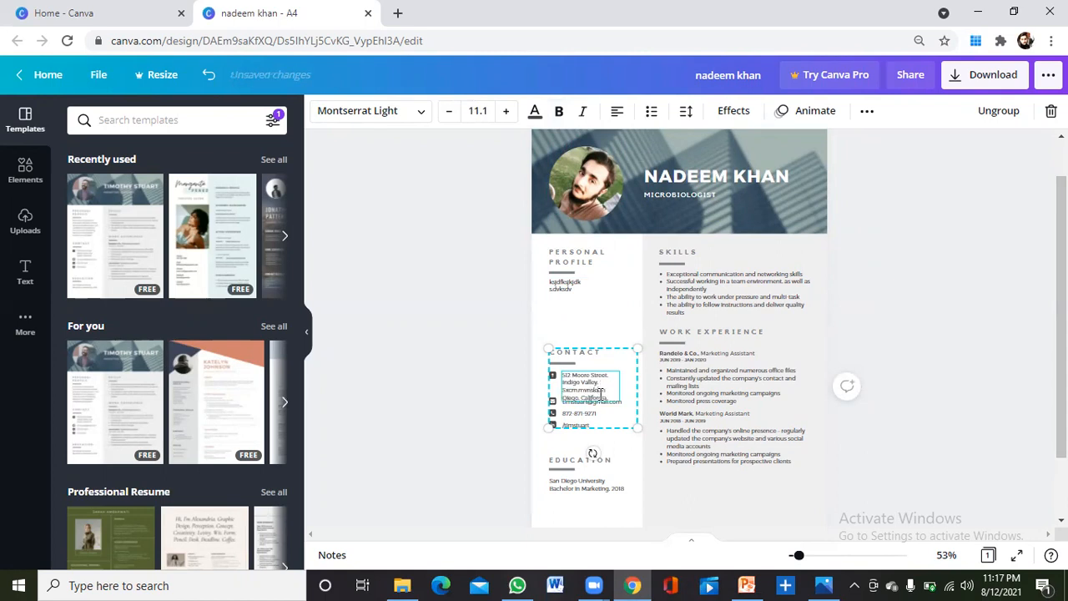
left_click(603, 470)
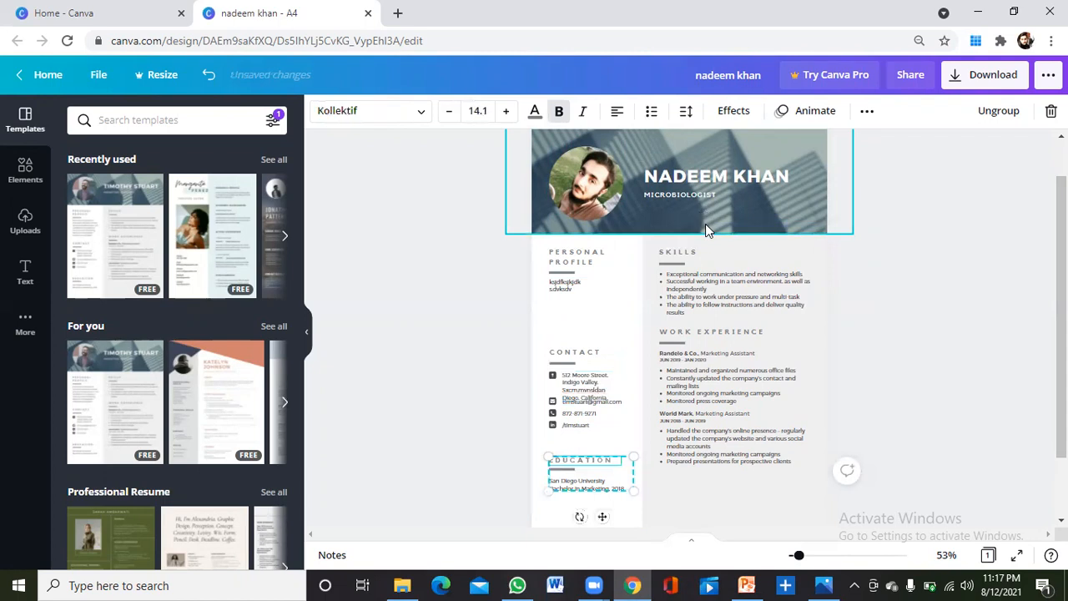
Replace the Randelo & Co. job's four bullets with the single line 'lsdkngl'.
left_click(706, 268)
left_click(709, 338)
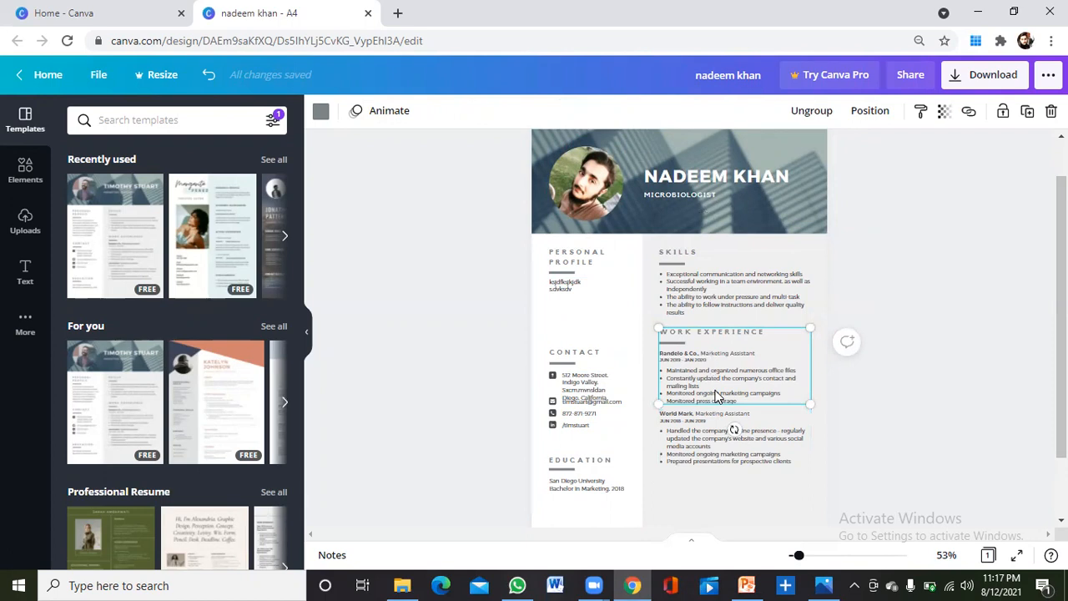
left_click(741, 402)
left_click(741, 401)
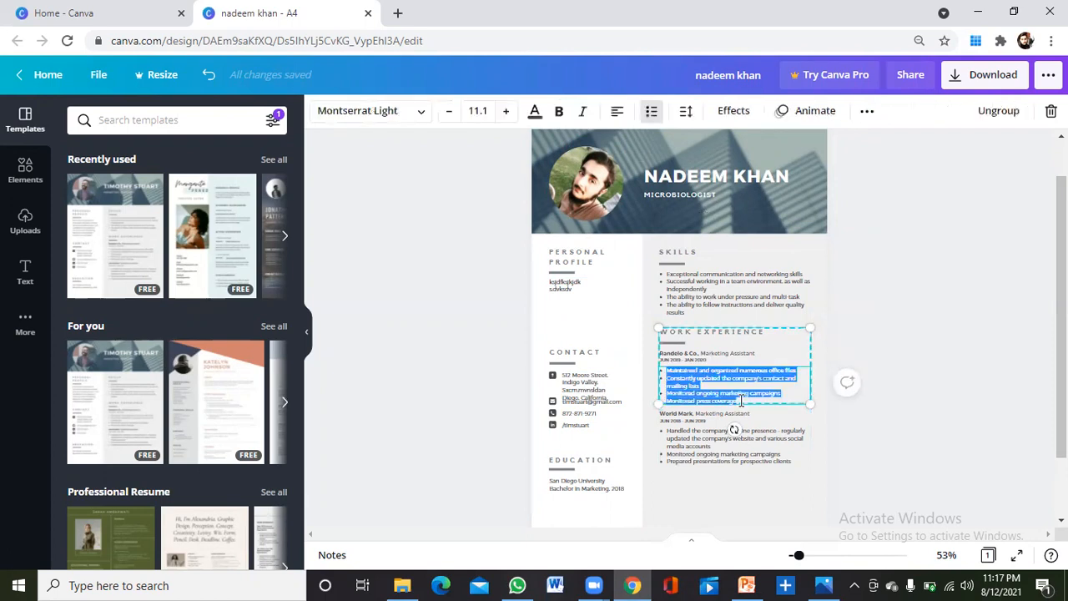
key("BackSpace")
type("lsdkngl")
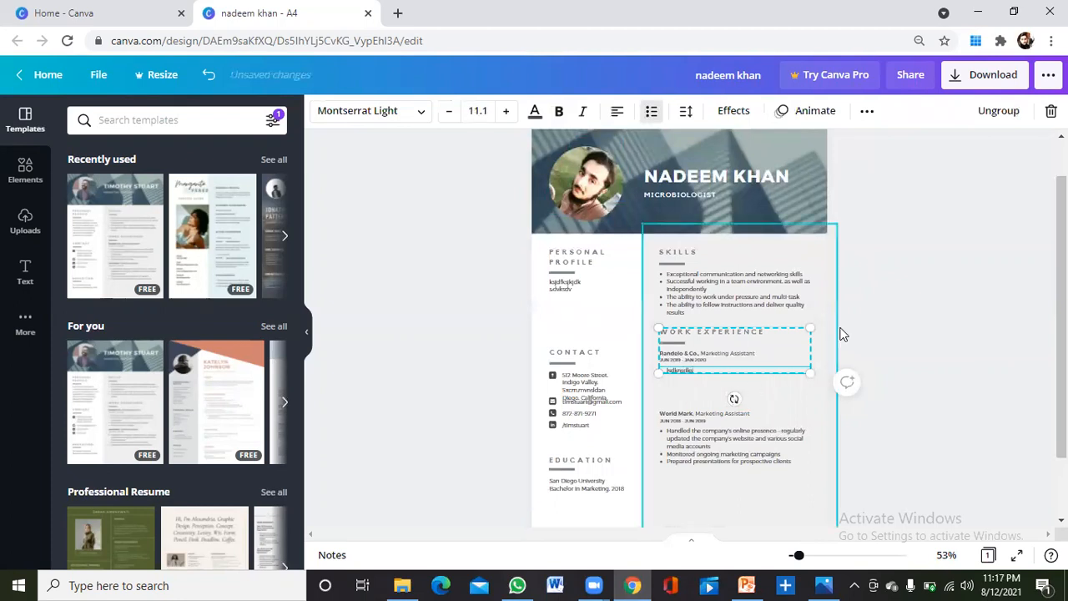
left_click(889, 328)
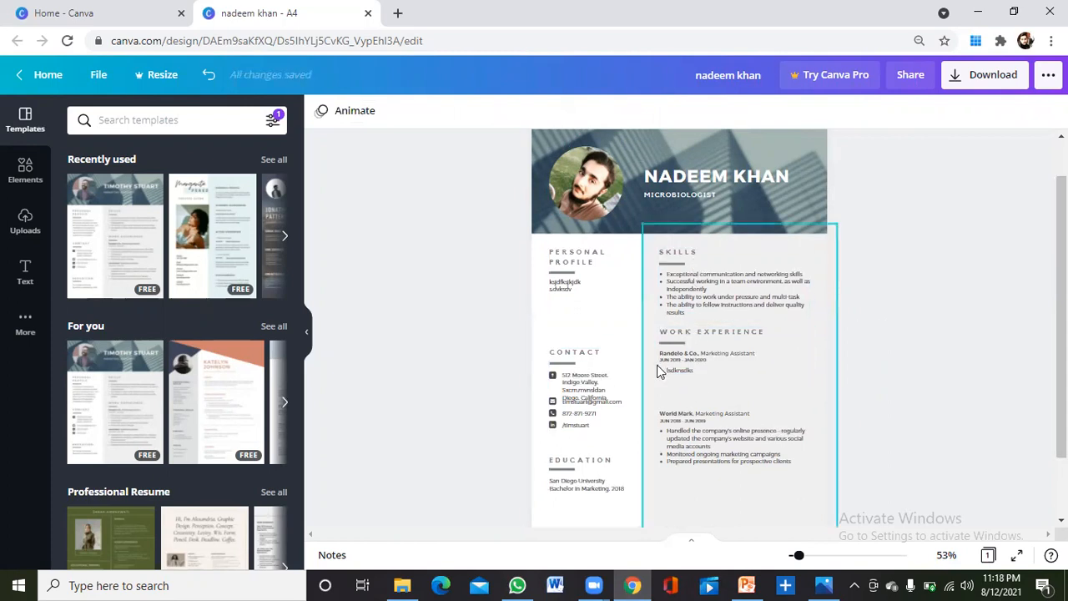
left_click(693, 252)
Replace the right column's SKILLS heading text with EXPERIENCE.
double_click(695, 250)
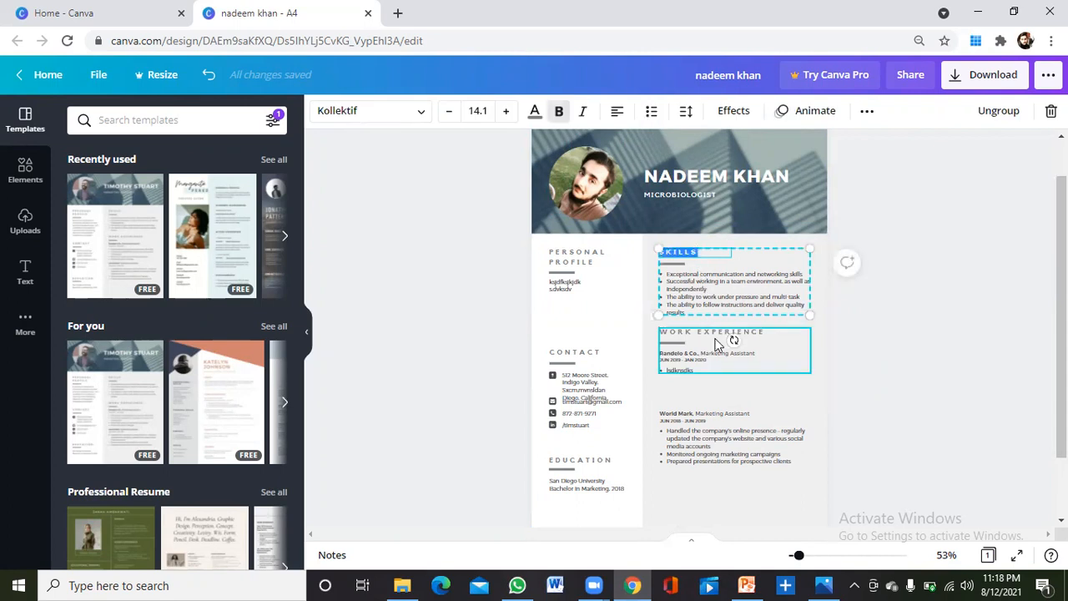
key("BackSpace")
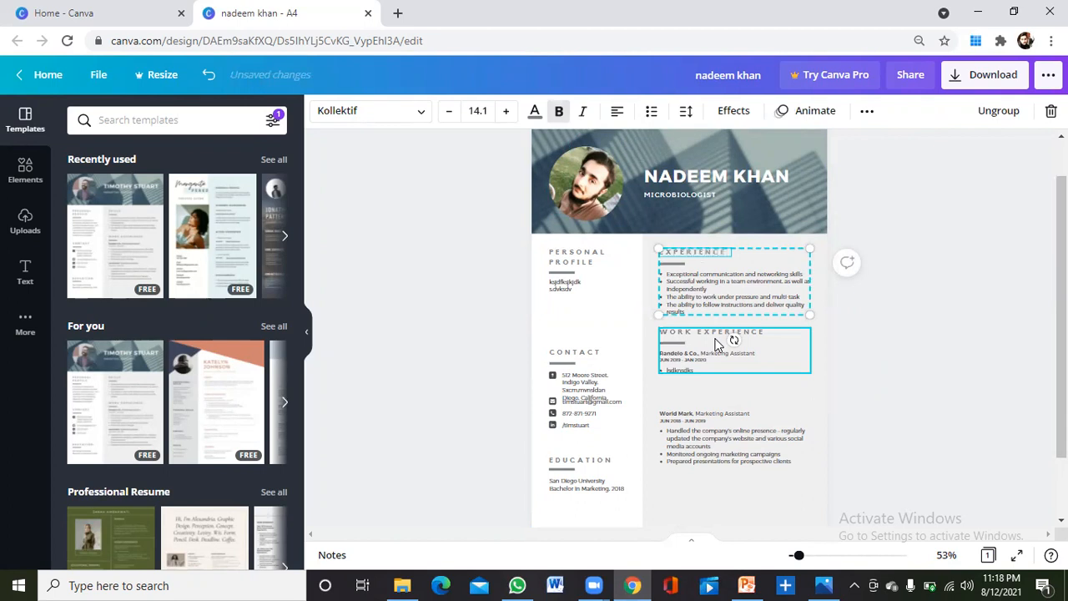
left_click(875, 296)
left_click(761, 282)
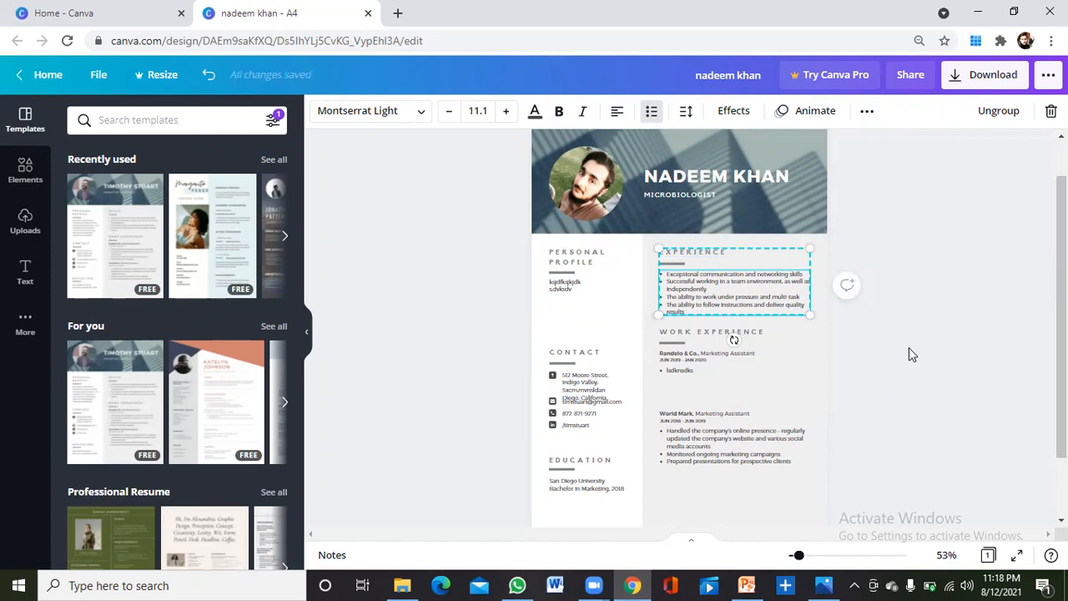
left_click(977, 333)
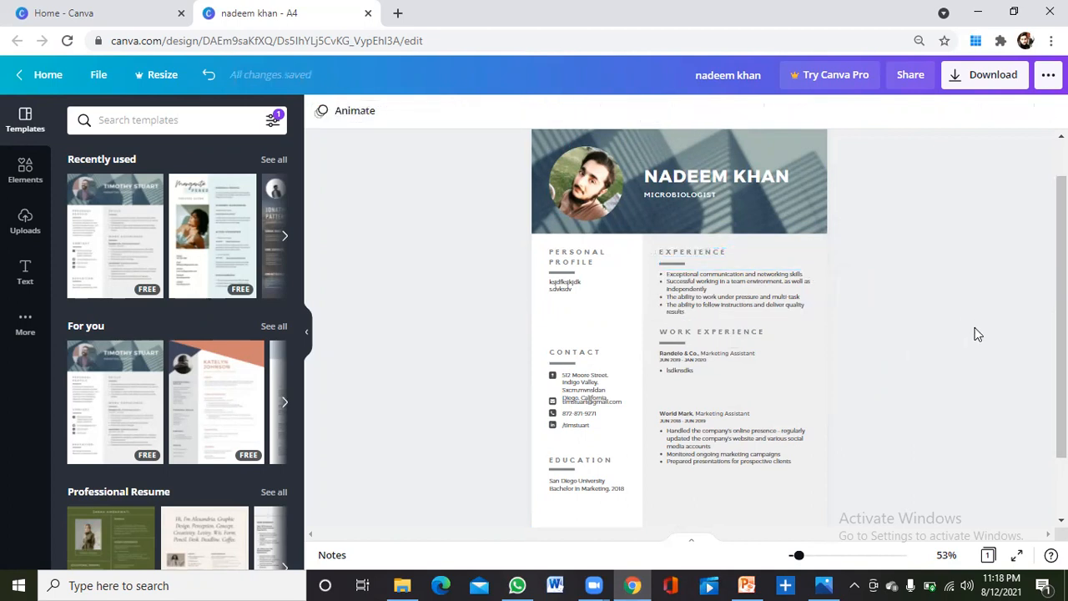
scroll(1062, 325, "down", 1)
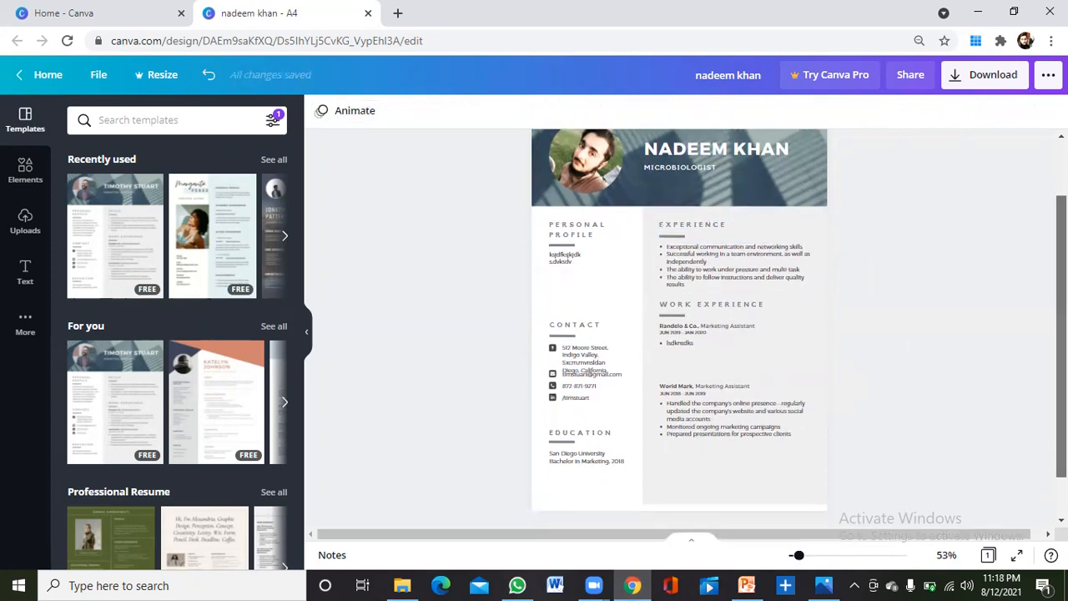
scroll(1062, 326, "down", 1)
Add a new heading reading HOBBIES, then shrink it and place it below the work entries.
left_click(25, 269)
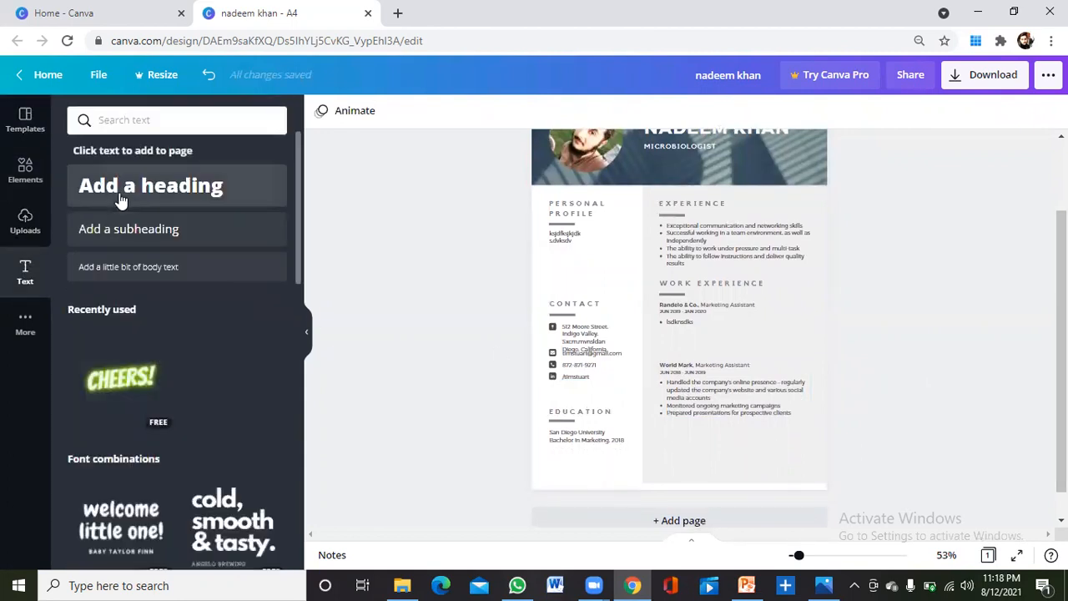
left_click(133, 187)
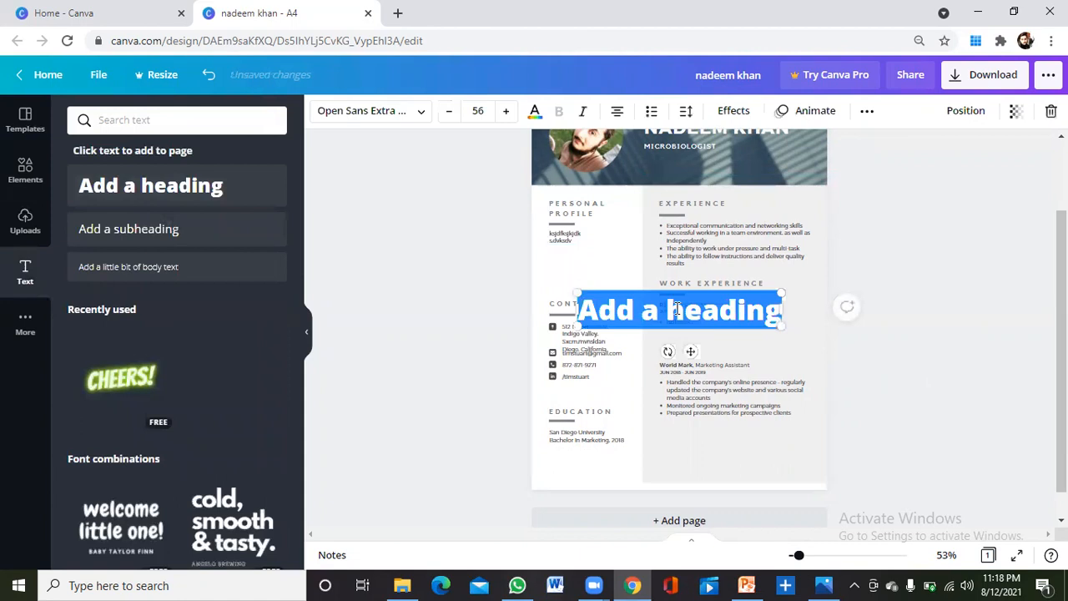
left_click(677, 309)
type("SKLDJFN")
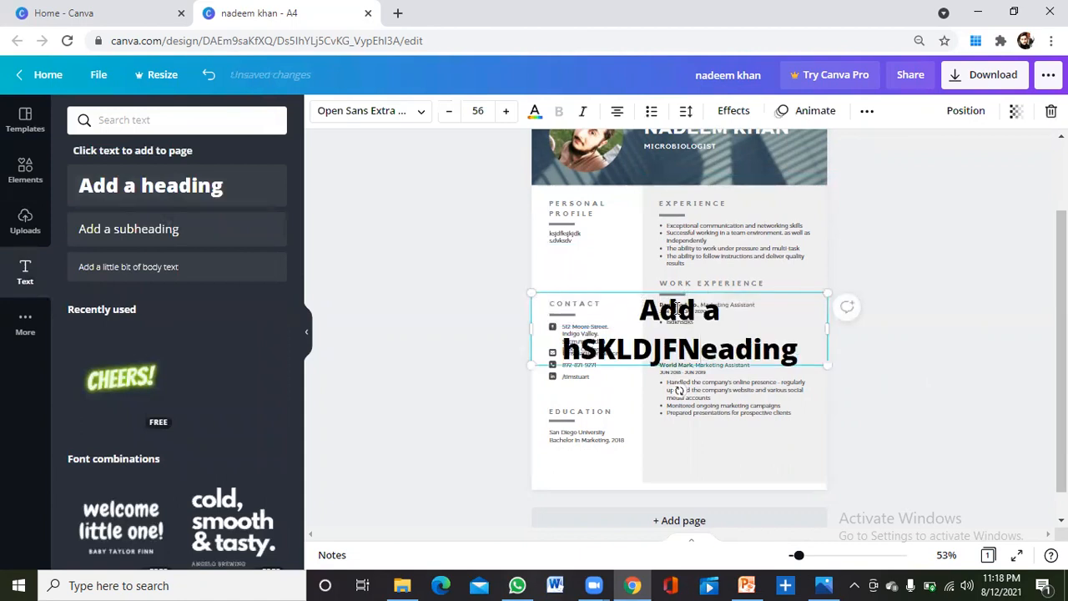
key("ctrl+a")
key("BackSpace")
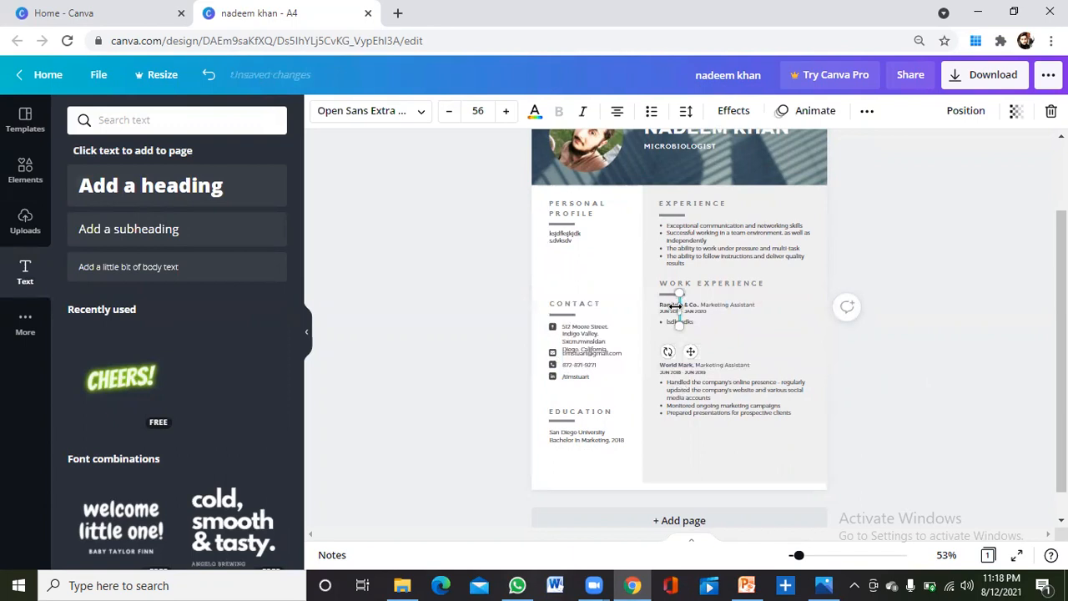
type("H")
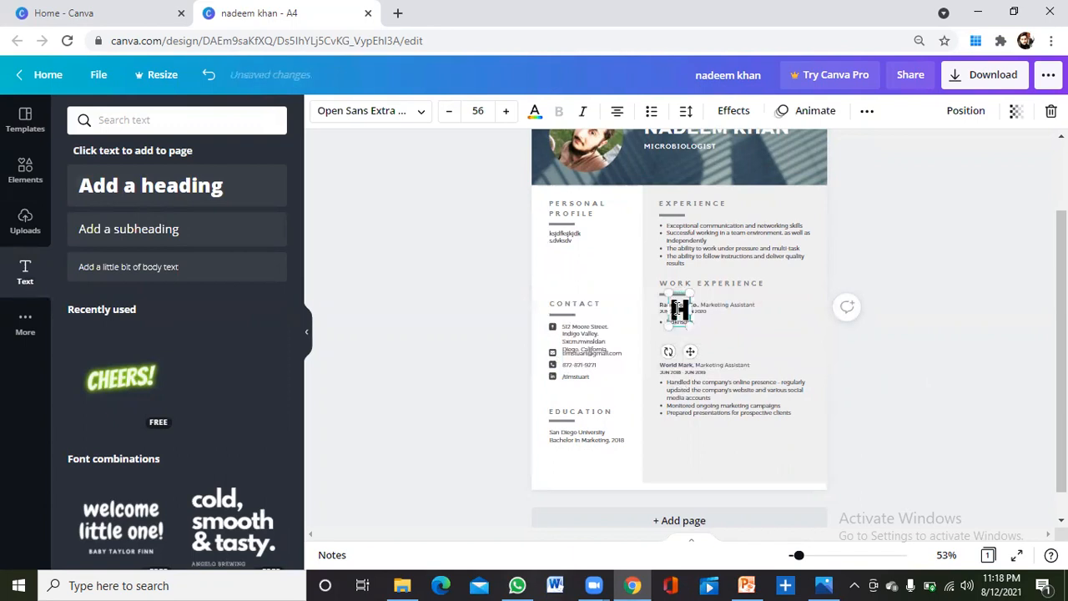
type("OBBIES")
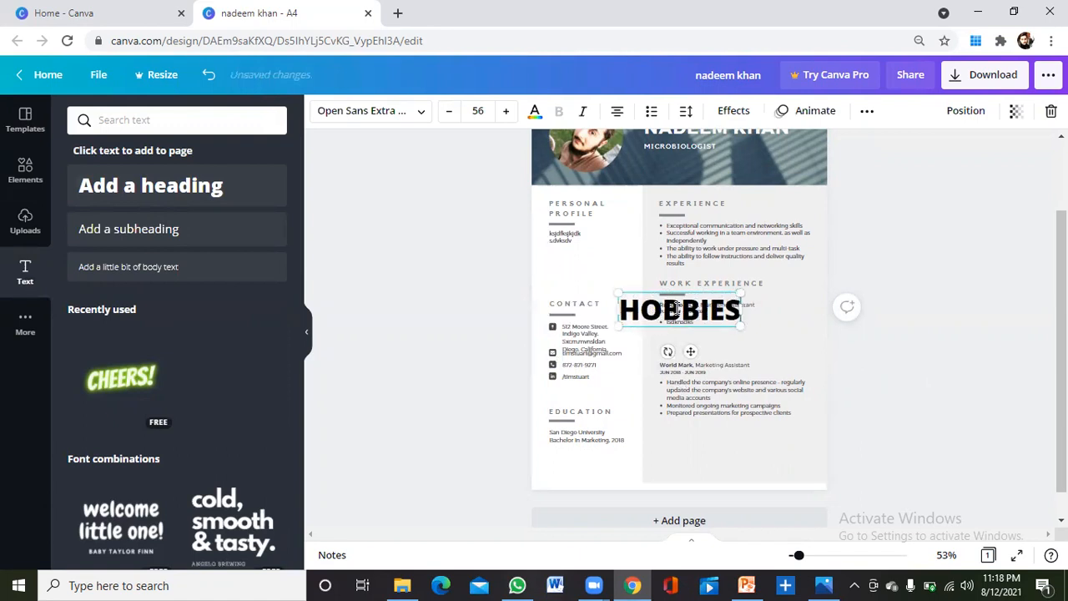
left_click_drag(741, 325, 680, 421)
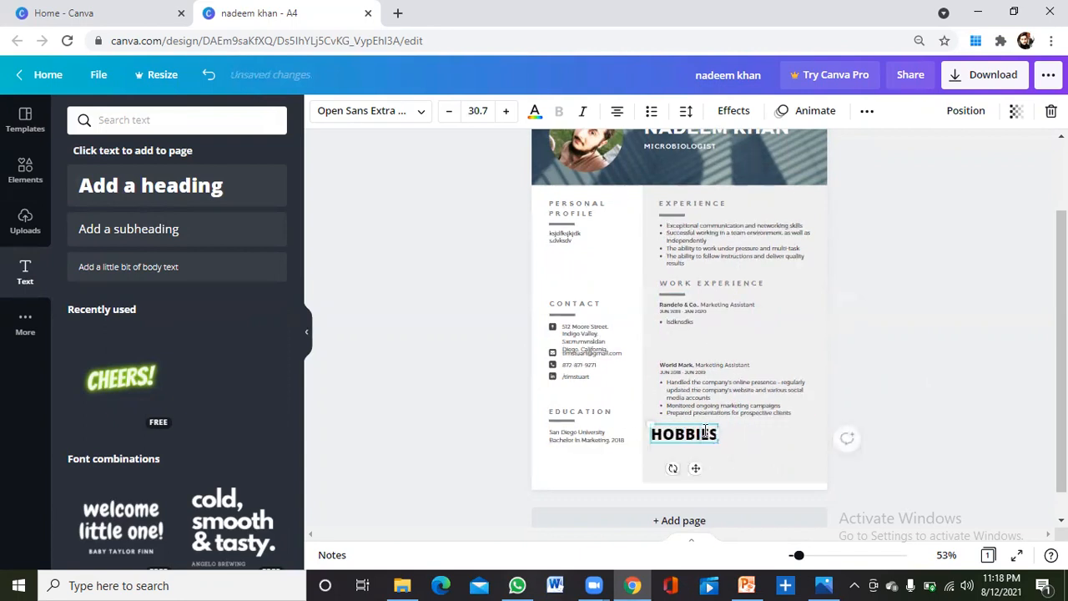
Step the HOBBIES heading's font size down to 18.7.
double_click(706, 430)
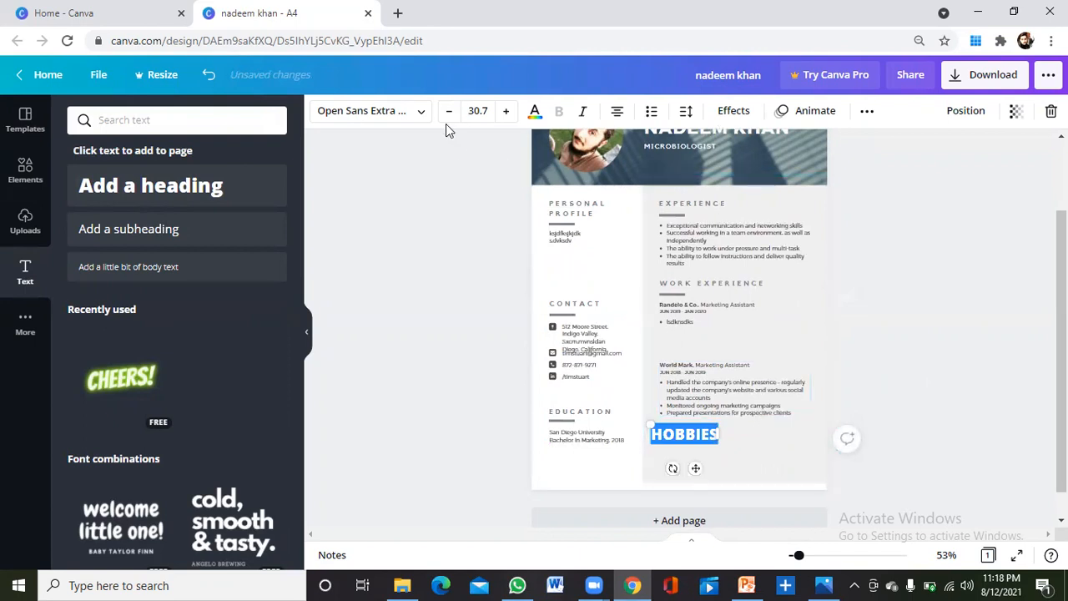
left_click(403, 117)
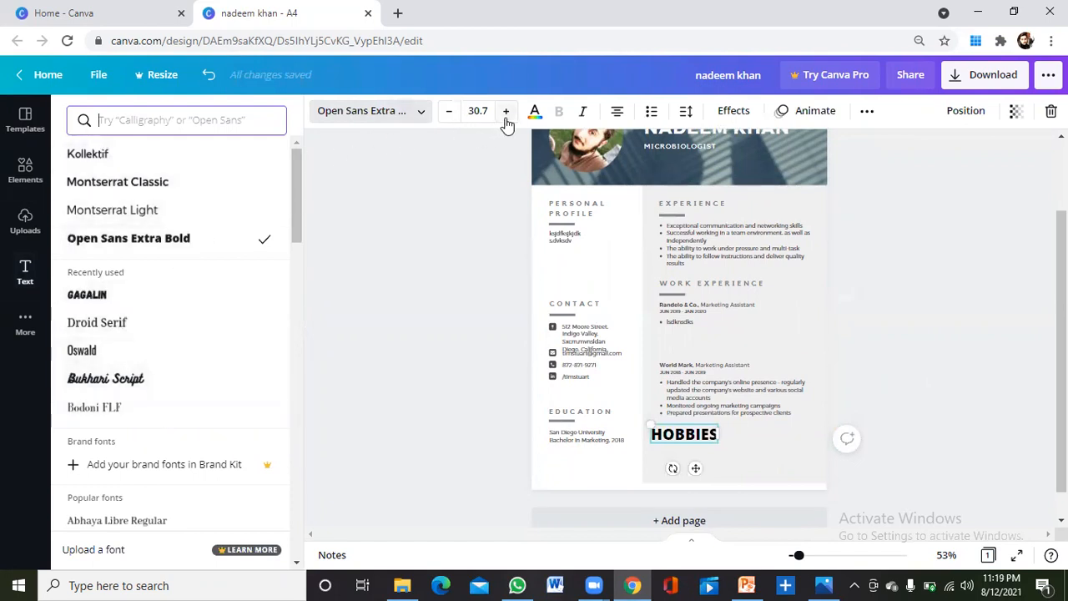
left_click(451, 117)
left_click(451, 117)
triple_click(450, 117)
triple_click(450, 117)
triple_click(451, 117)
left_click(451, 117)
left_click(457, 195)
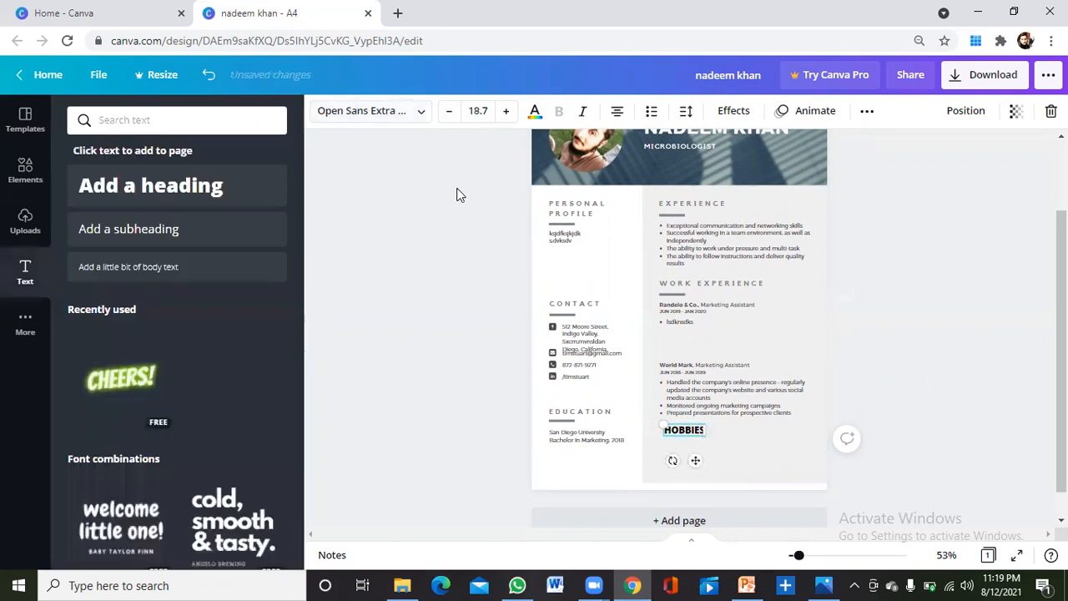
left_click(735, 114)
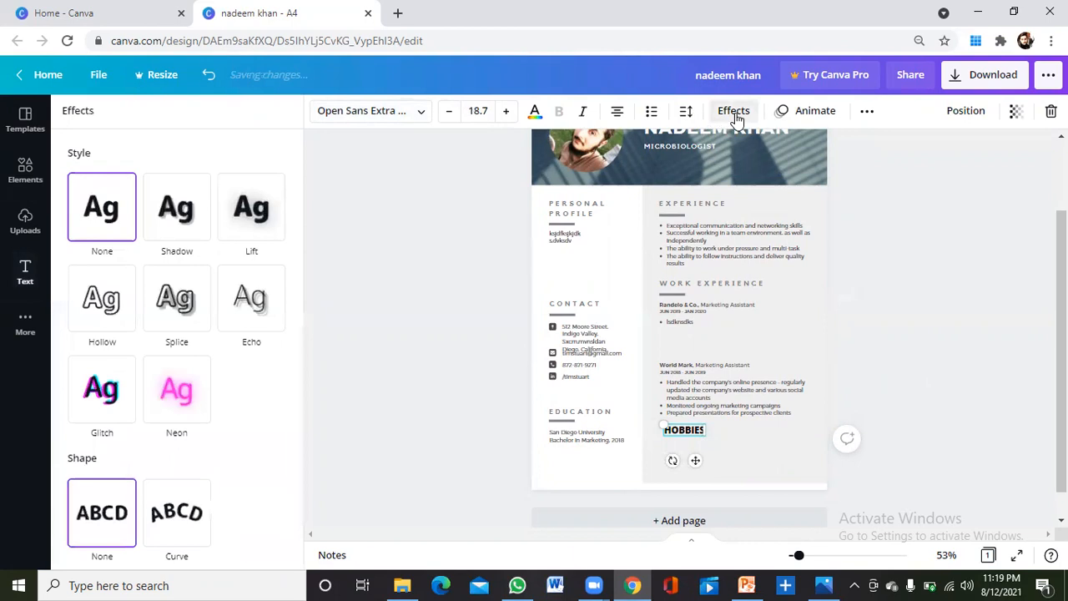
left_click(735, 114)
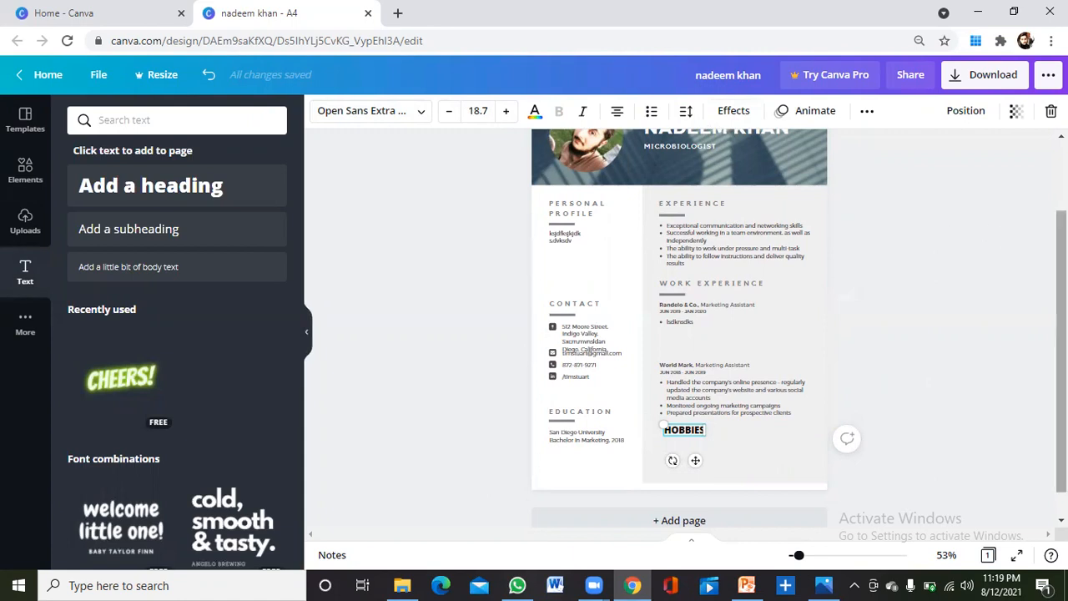
scroll(928, 383, "up", 1)
left_click(928, 382)
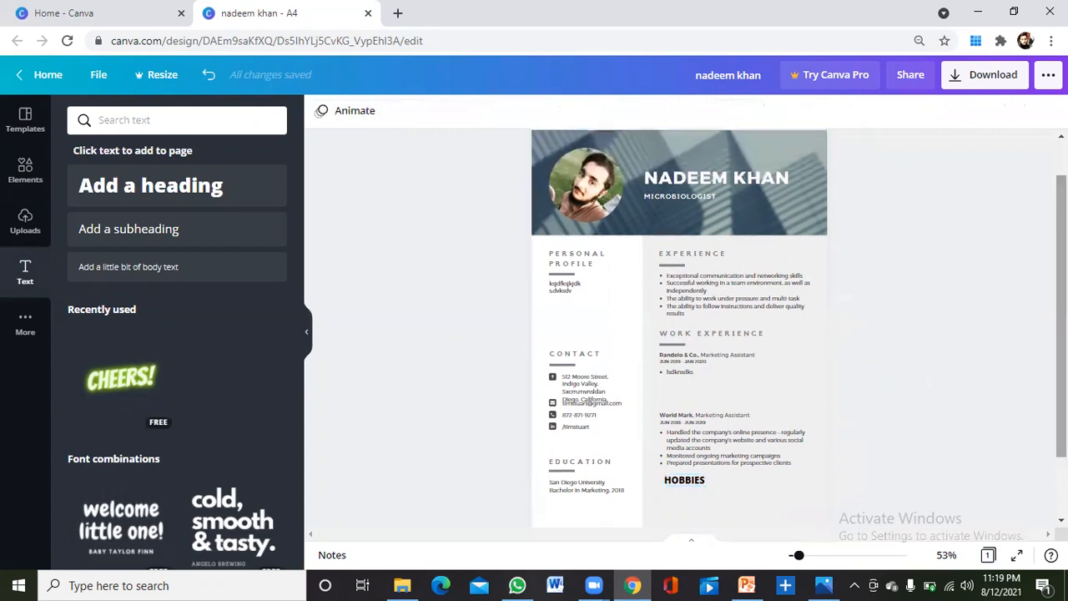
Add a blank second page after the resume.
scroll(799, 328, "down", 2)
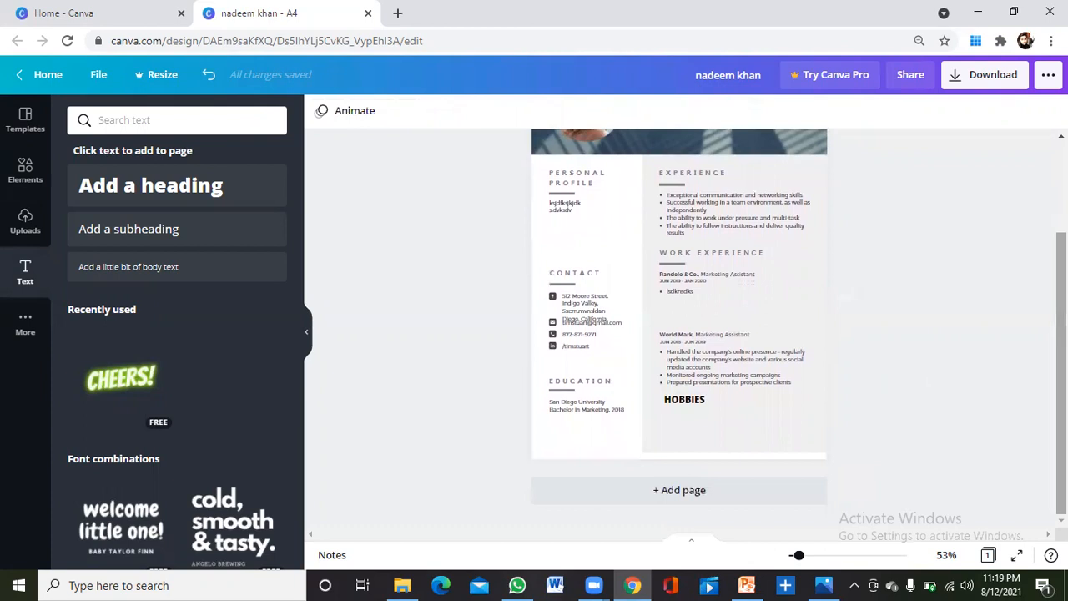
left_click(737, 493)
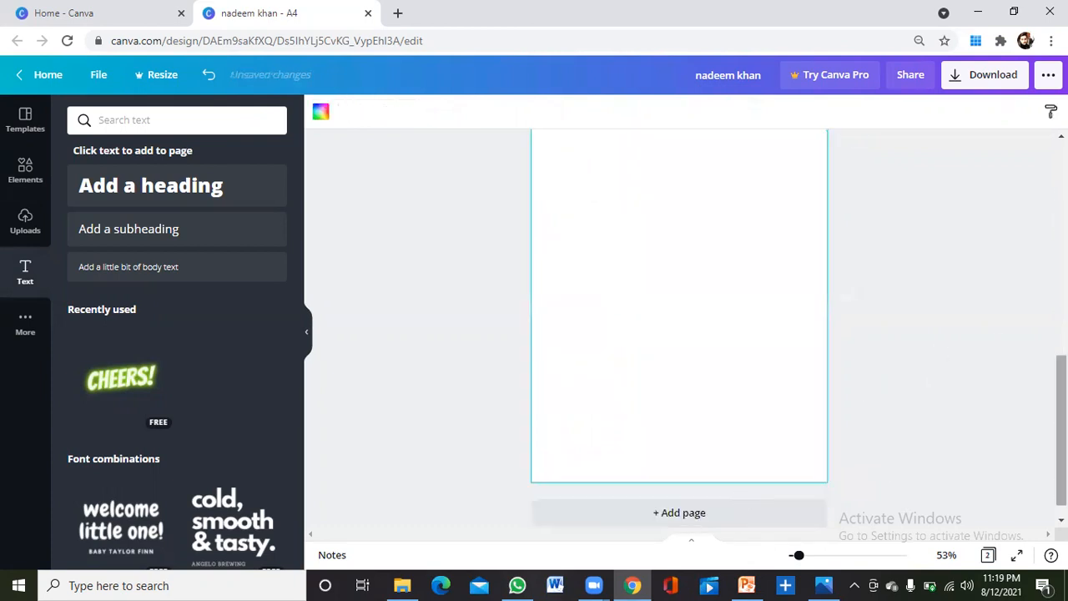
scroll(722, 354, "up", 10)
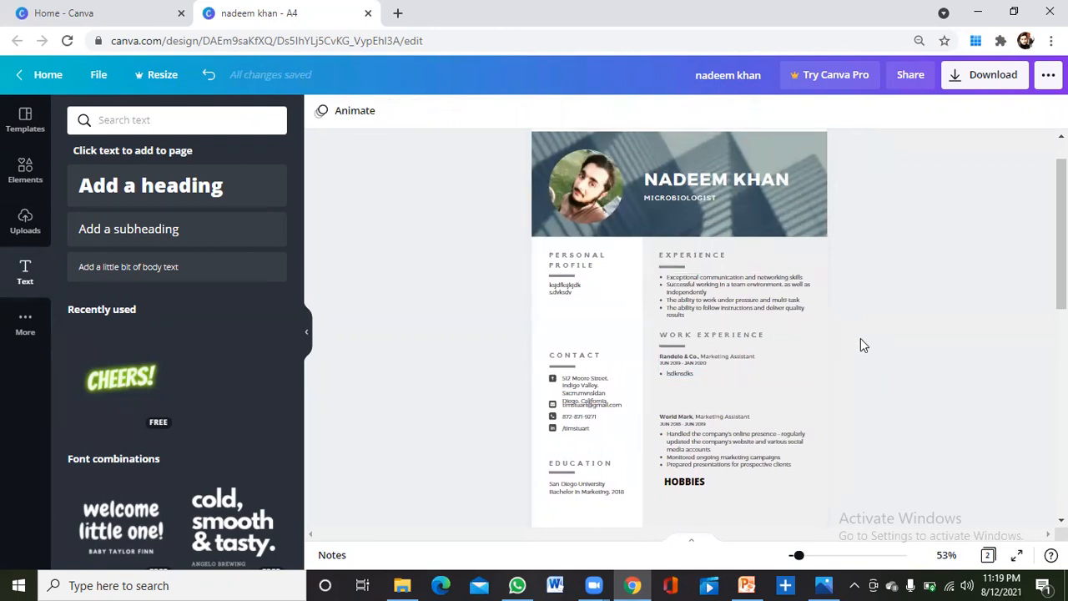
Download only Page 1 of the design as a PDF Print file.
left_click(982, 82)
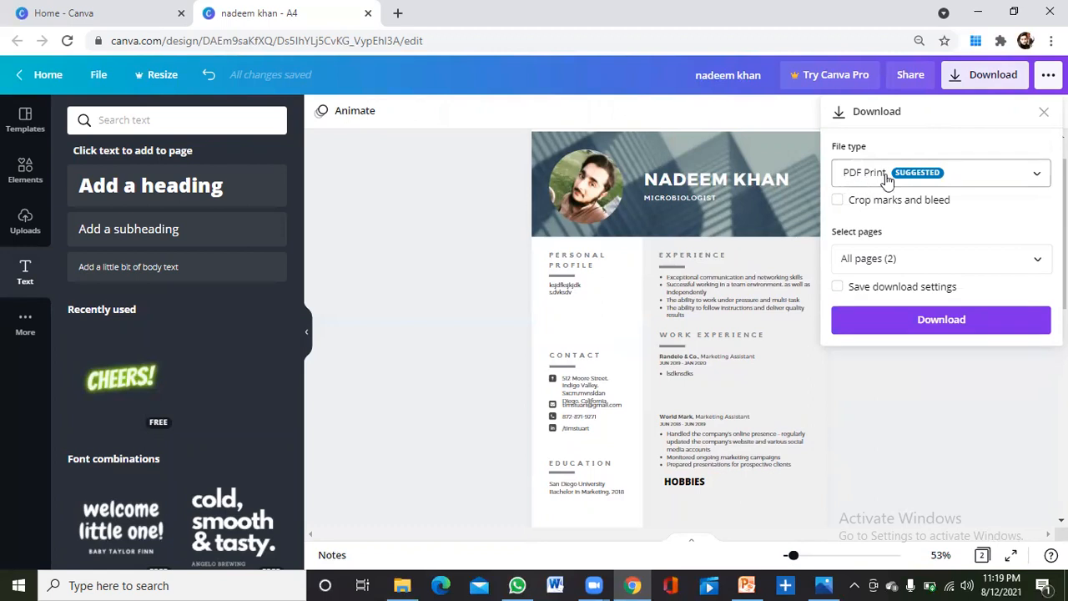
left_click(1038, 178)
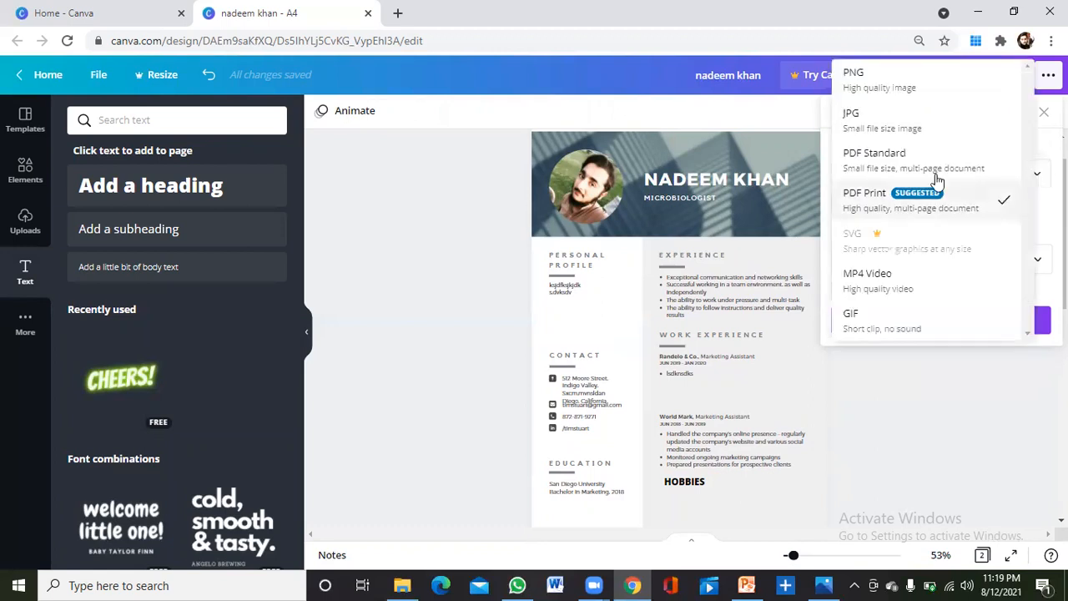
left_click(868, 194)
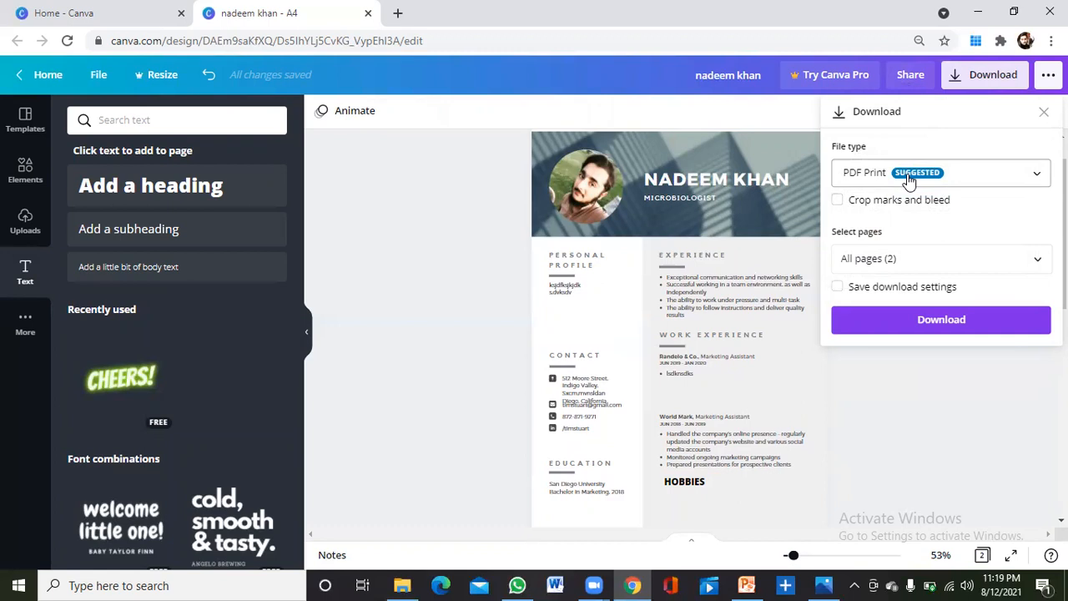
left_click(1035, 261)
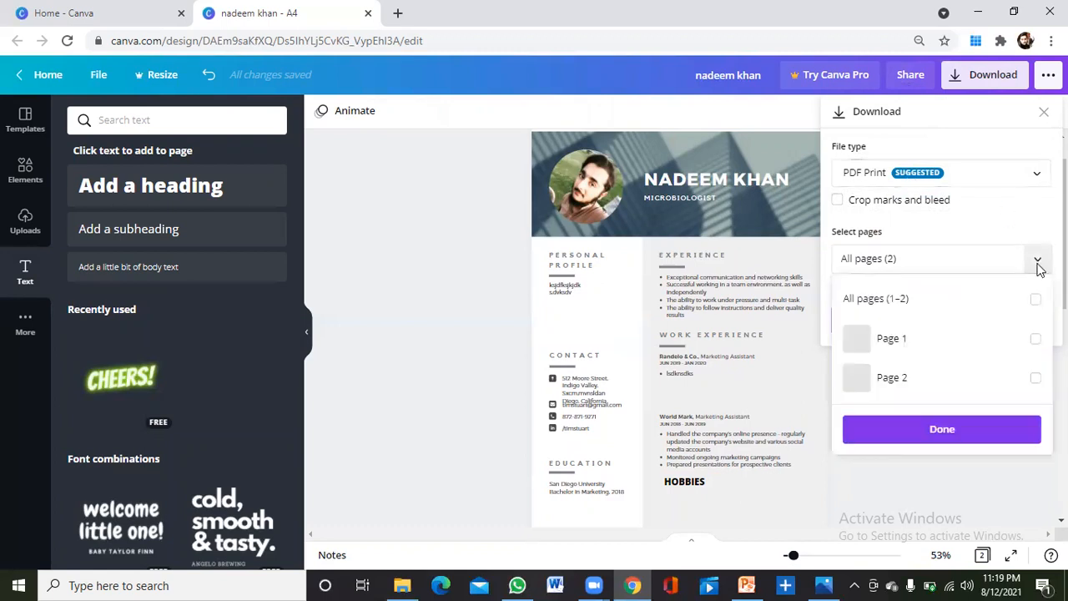
left_click(912, 346)
left_click(949, 467)
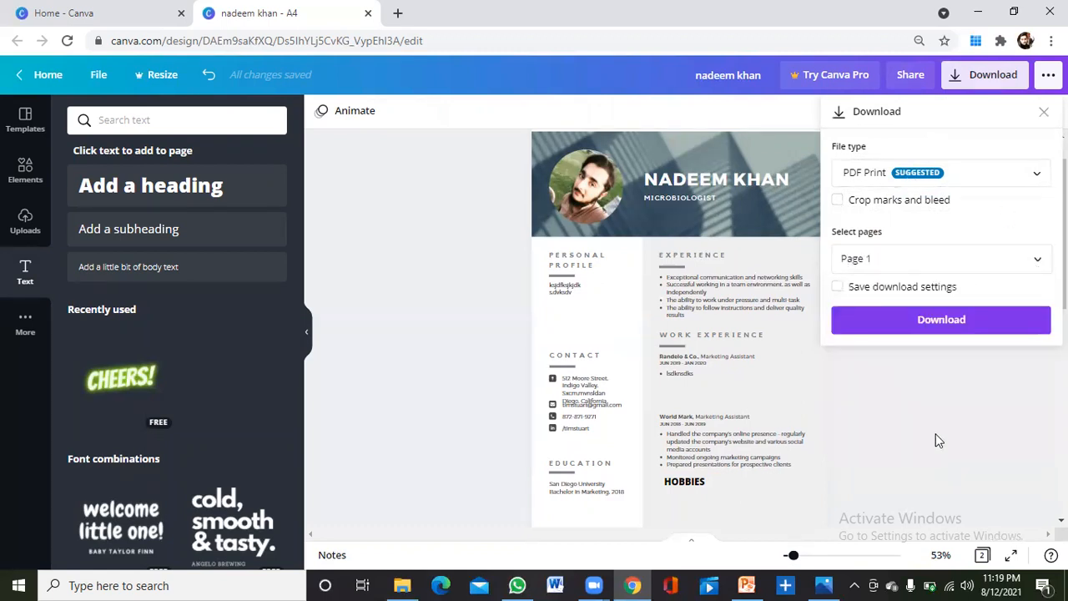
left_click(943, 321)
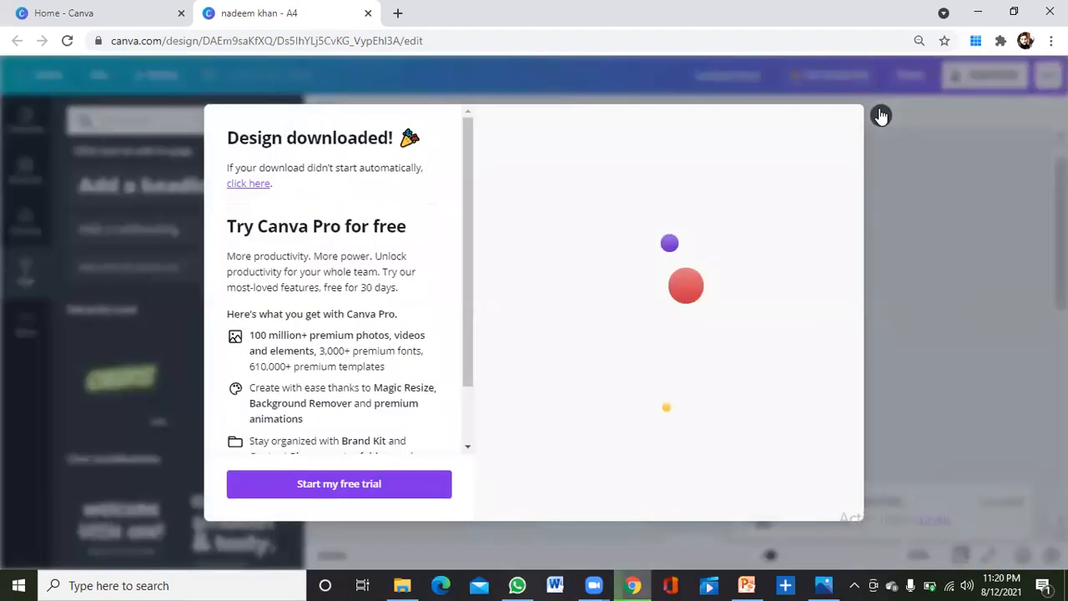
left_click(881, 116)
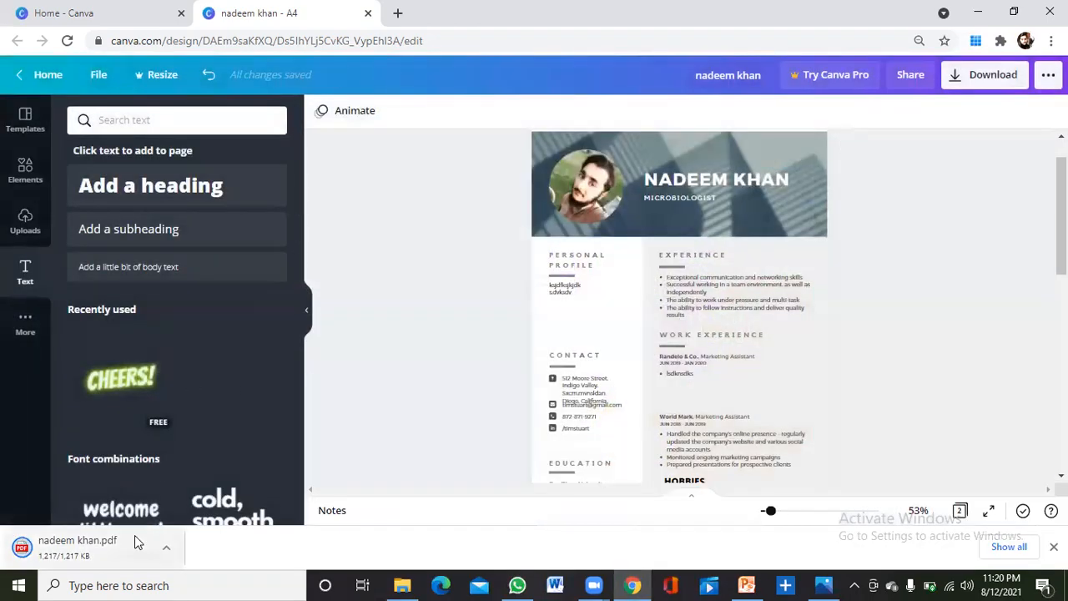
left_click(408, 586)
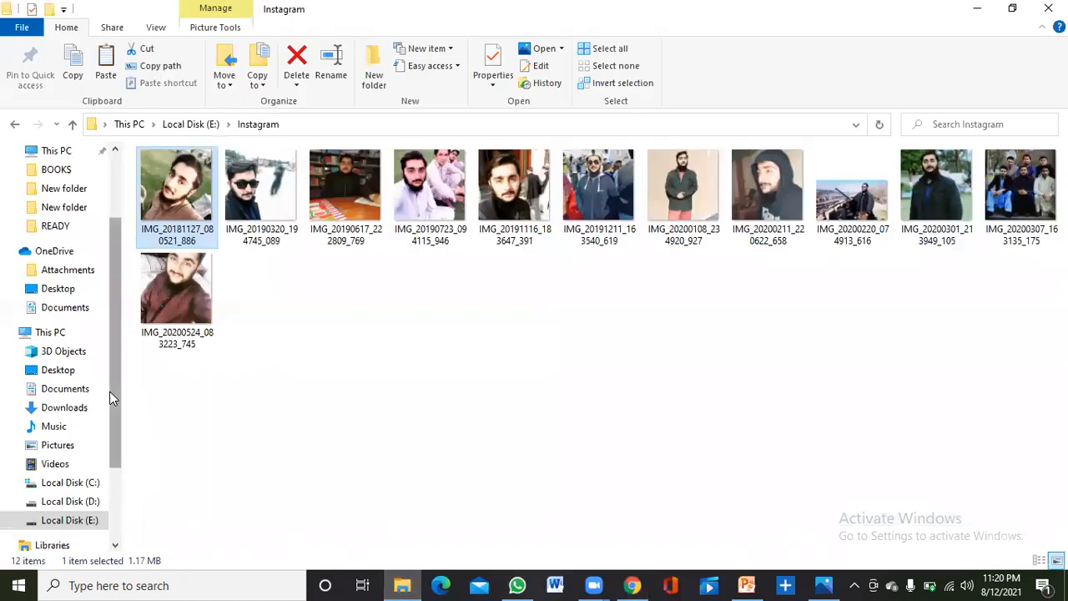
left_click(70, 412)
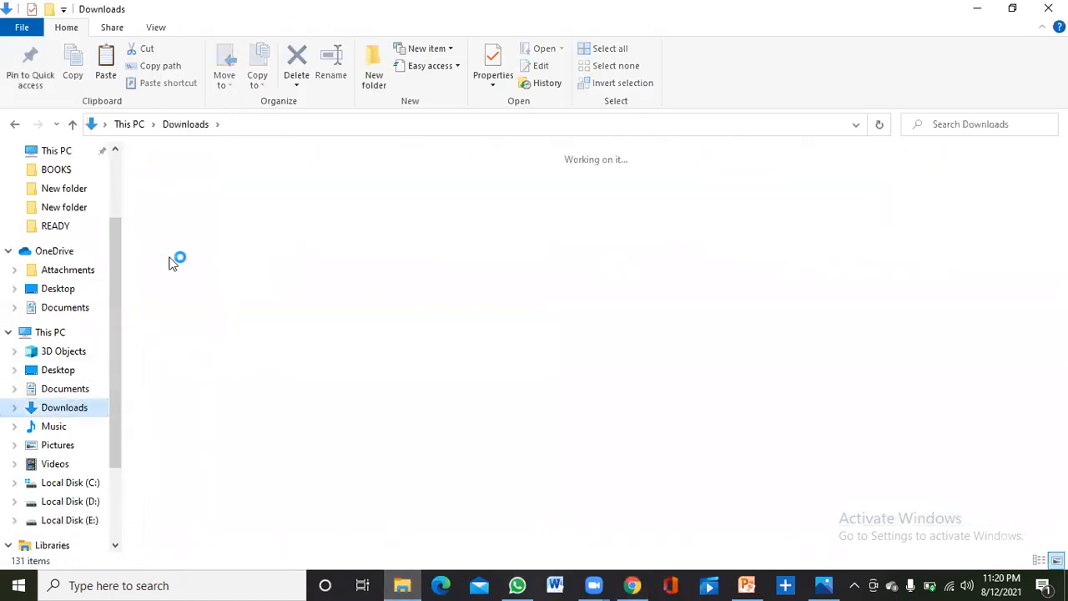
left_click(161, 236)
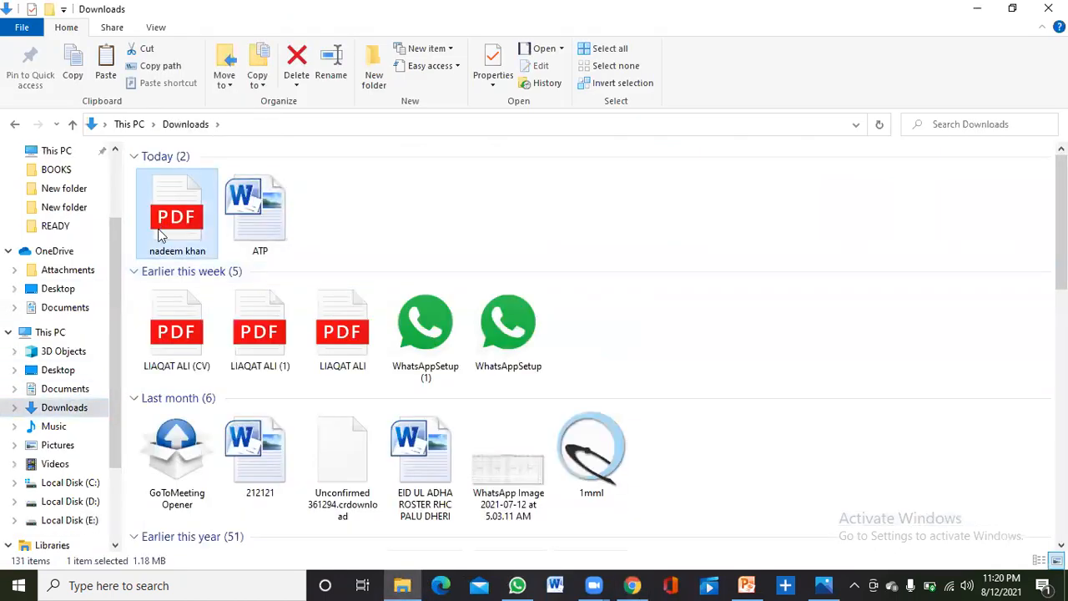
double_click(162, 235)
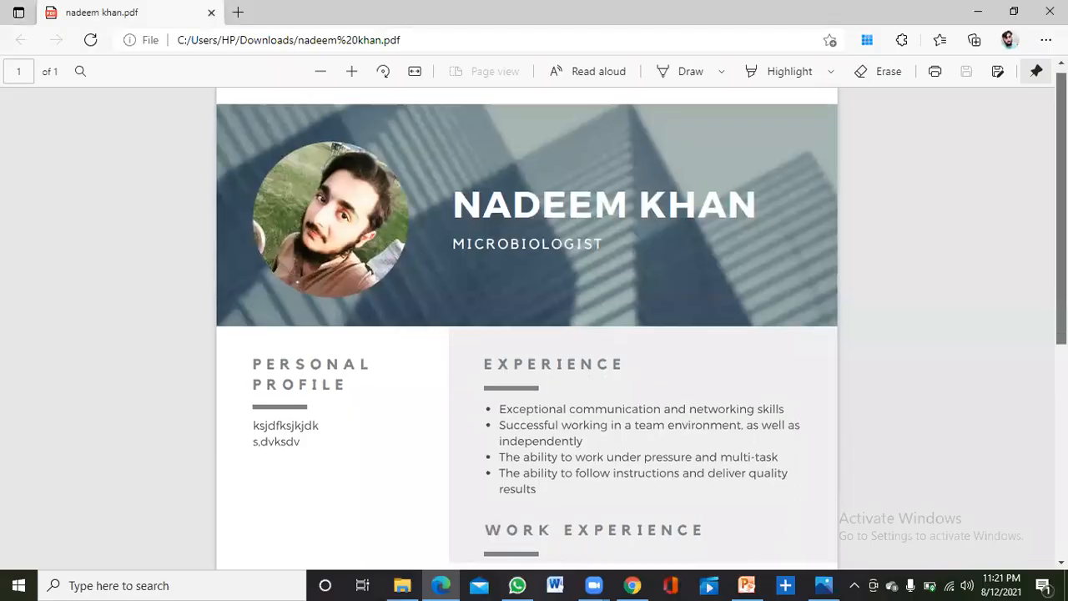
Scroll through the resume PDF in Edge and bring up its Ctrl+P print preview.
scroll(534, 326, "down", 3)
scroll(534, 325, "down", 3)
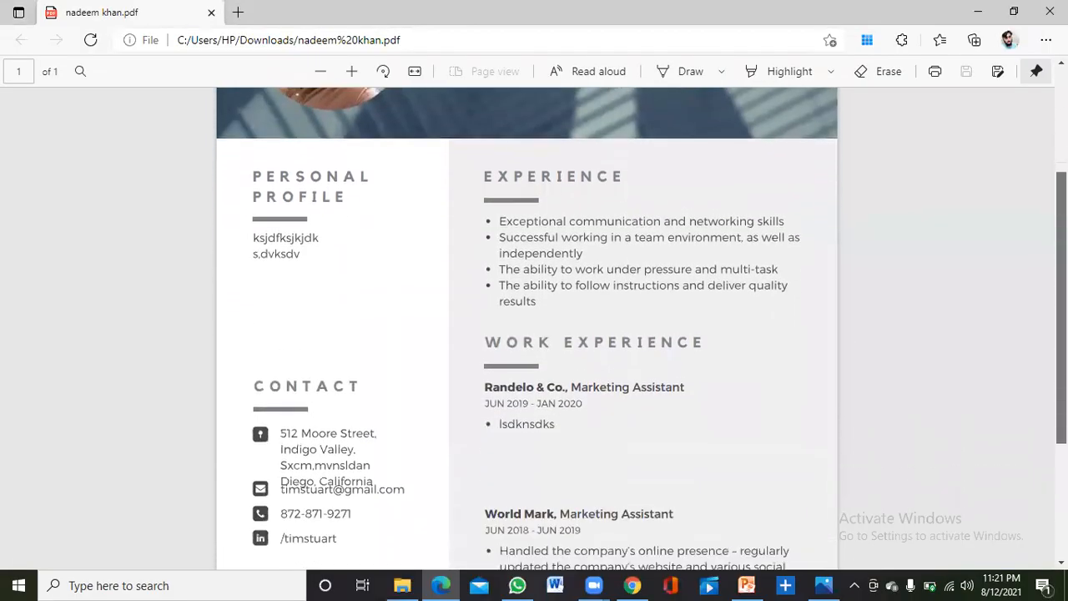
scroll(535, 325, "down", 2)
scroll(534, 326, "up", 7)
scroll(944, 228, "up", 1)
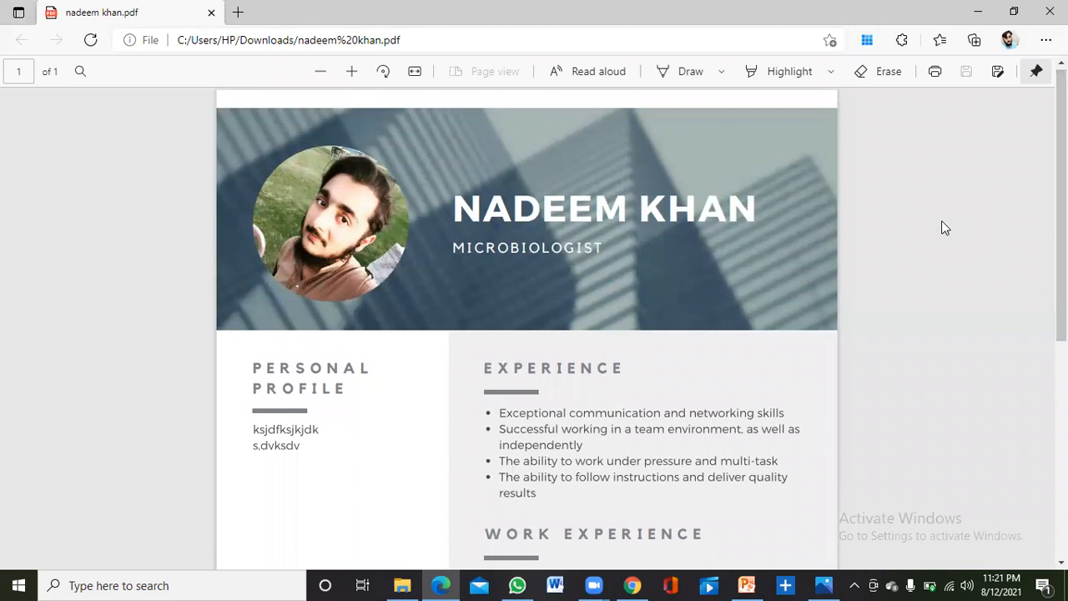
key("ctrl+p")
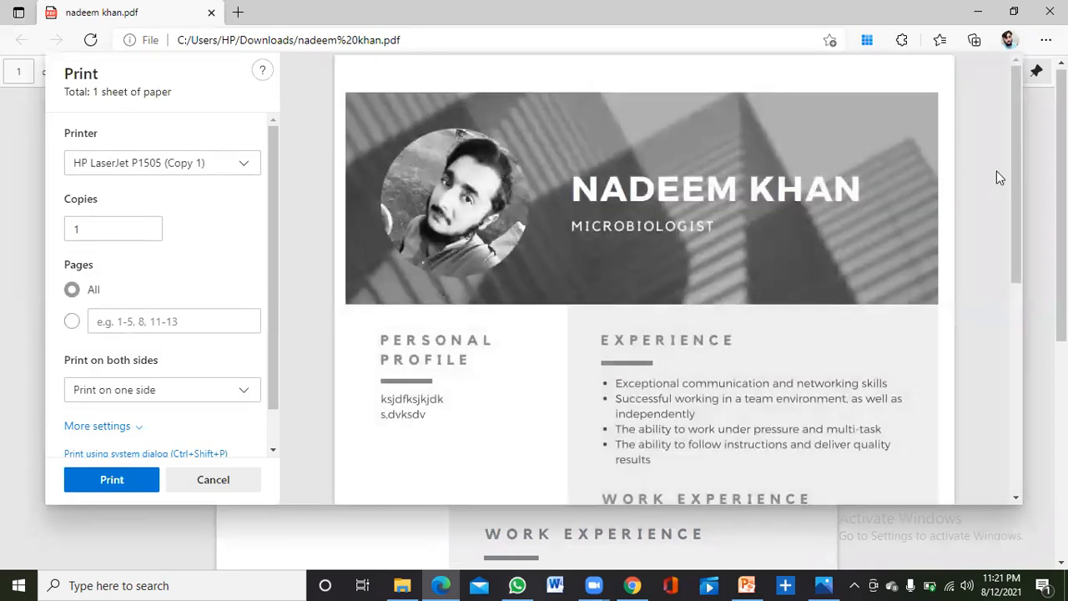
left_click_drag(1014, 161, 1016, 261)
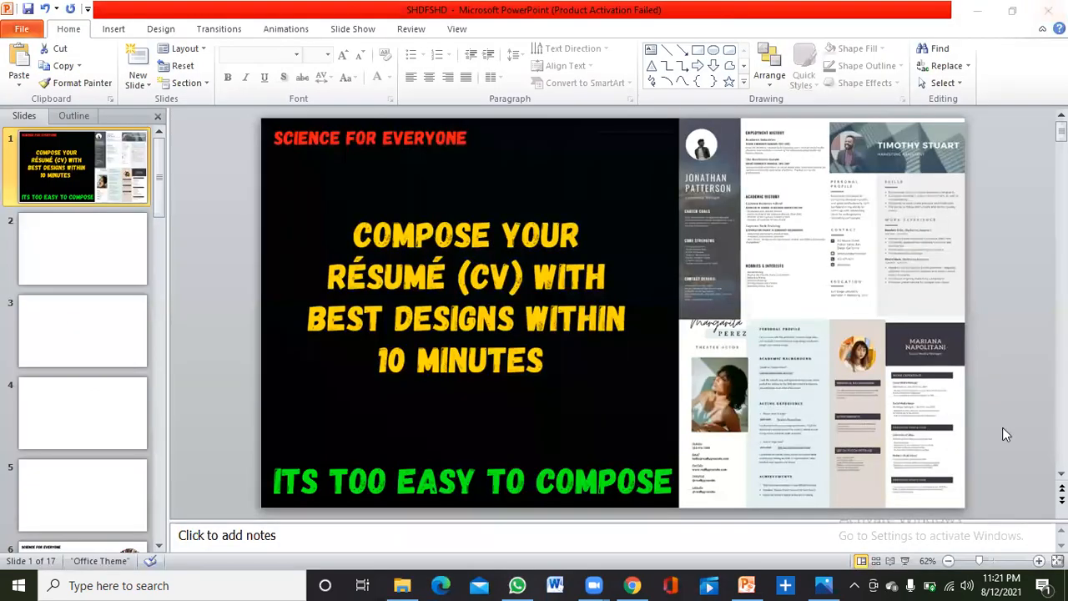
Start the PowerPoint slide show from slide 1.
left_click(904, 563)
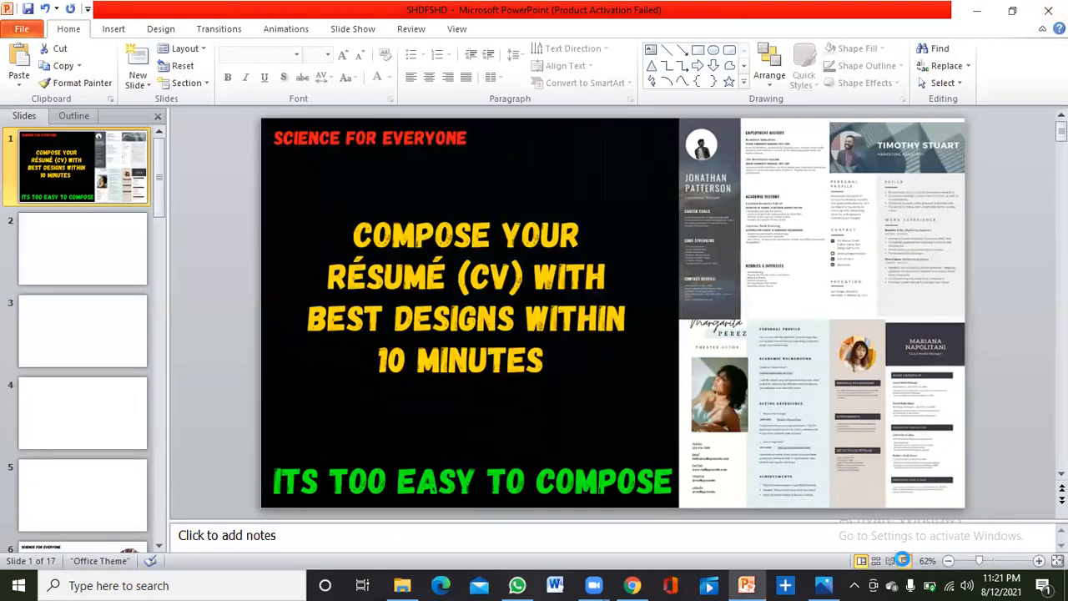